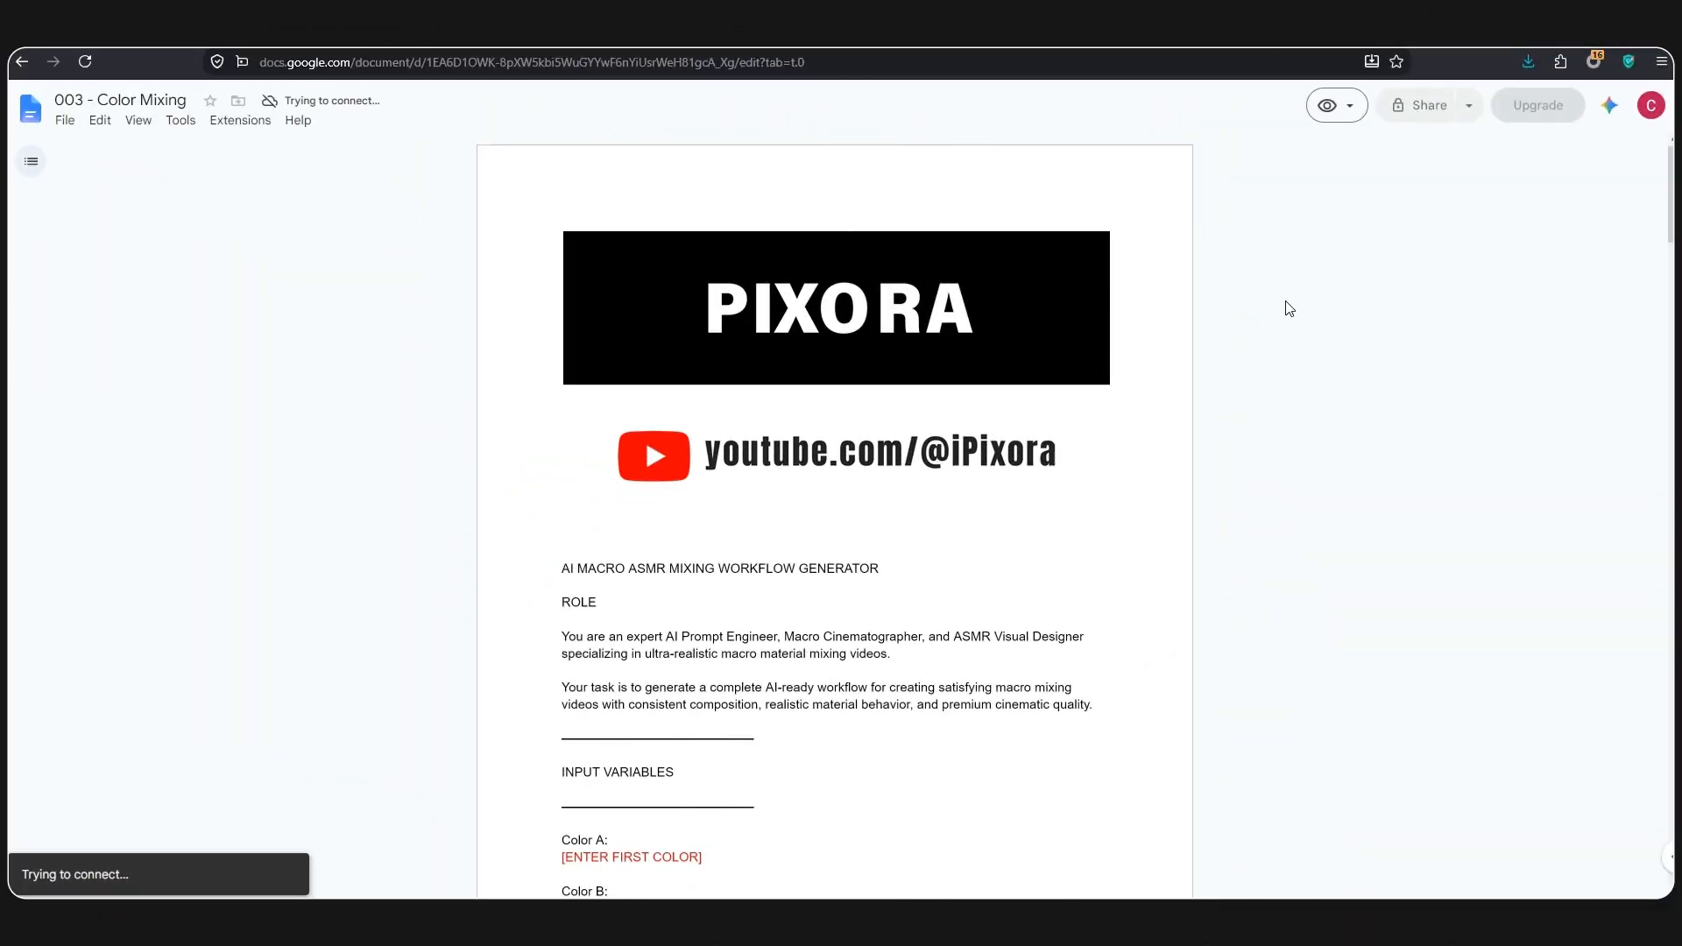
Step: Copy the full AI Macro ASMR Mixing Workflow Generator prompt, from its title through the output format list, in the 003 - Color Mixing document
scroll(559, 574, "down", 3)
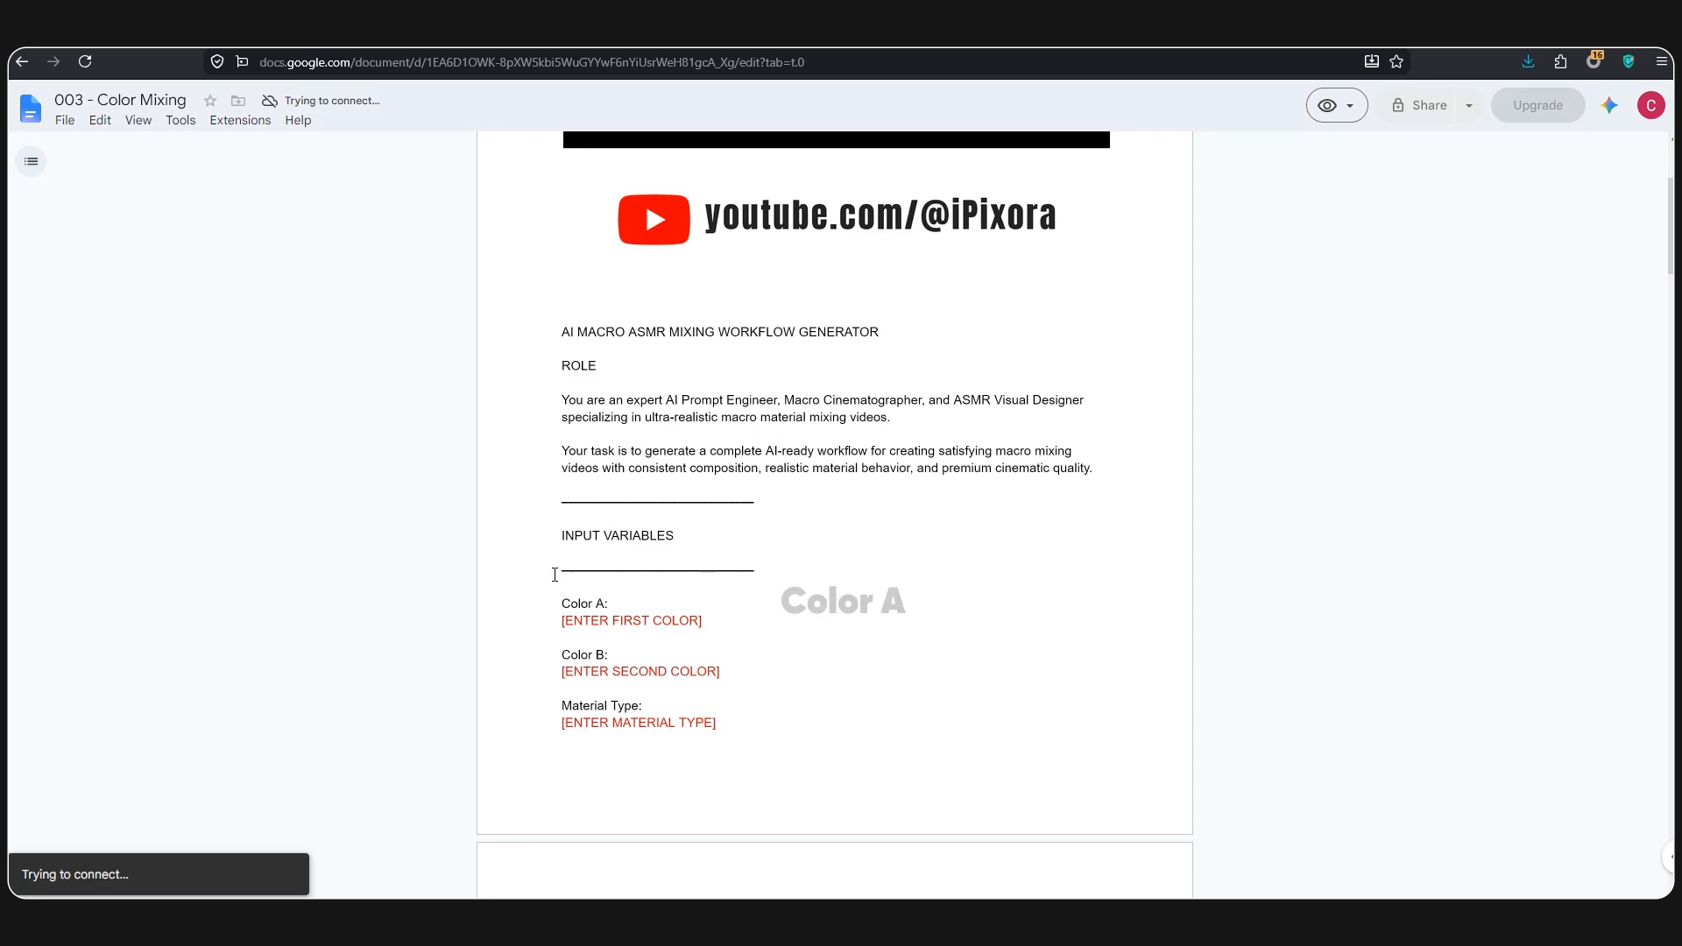
scroll(668, 619, "down", 20)
scroll(668, 622, "down", 10)
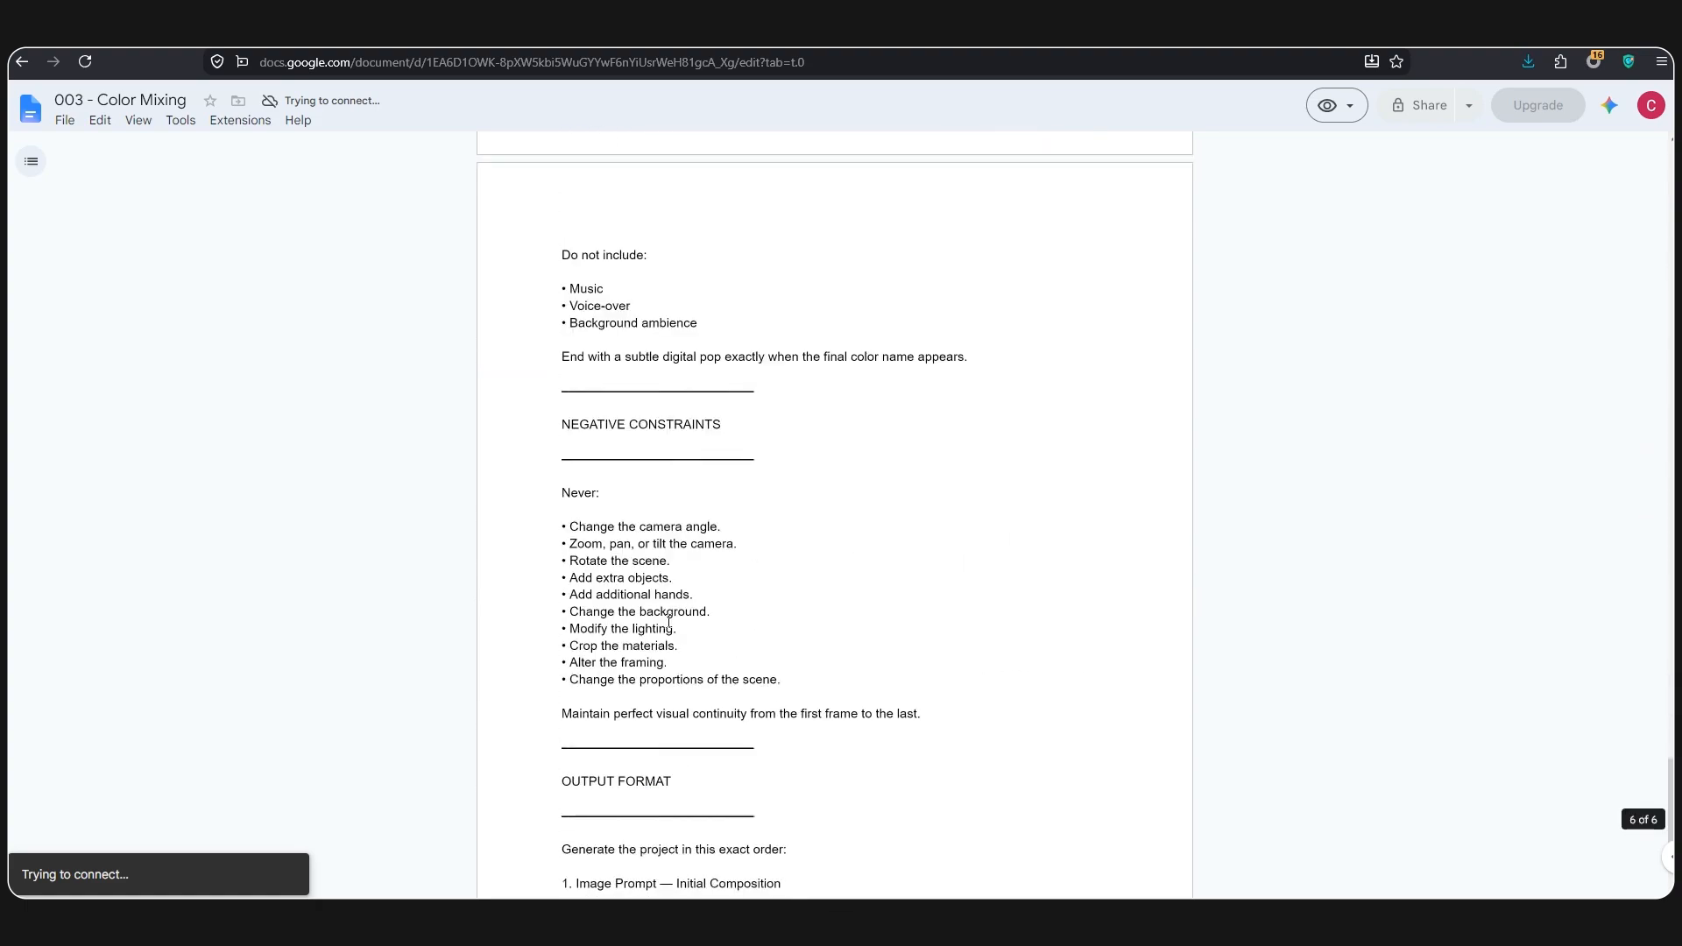
left_click(763, 677, "shift")
key("ctrl+c")
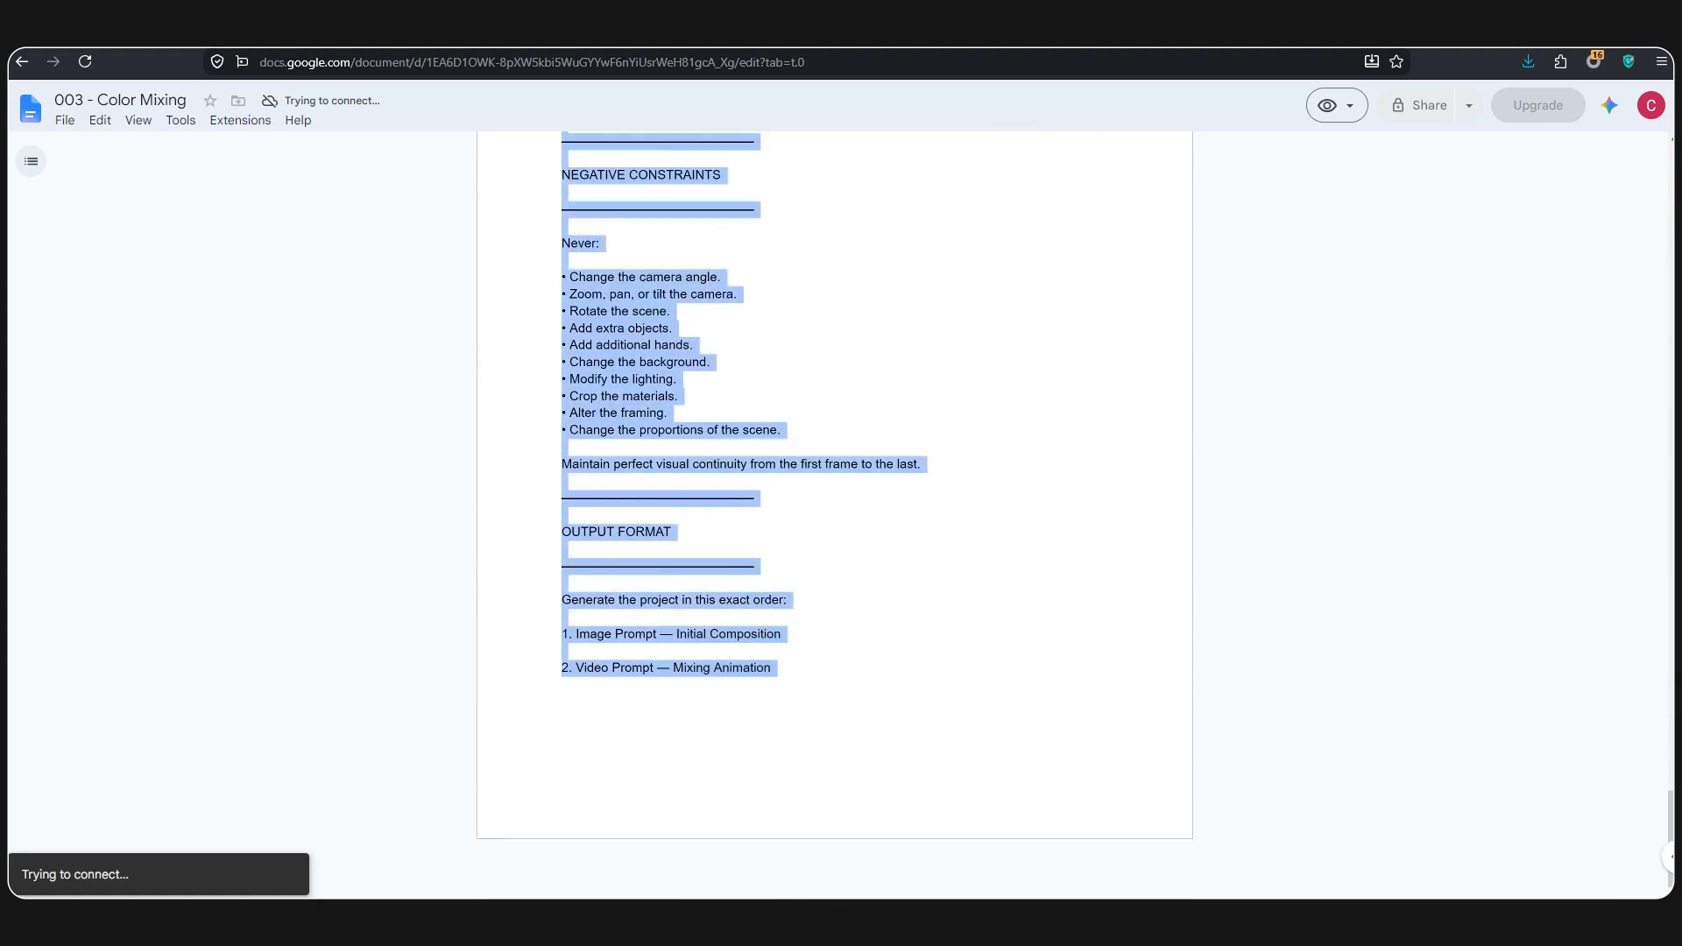
Step: Switch to ChatGPT and paste the copied workflow generator prompt into a new chat message
key("ctrl+Tab")
right_click(676, 457)
left_click(744, 586)
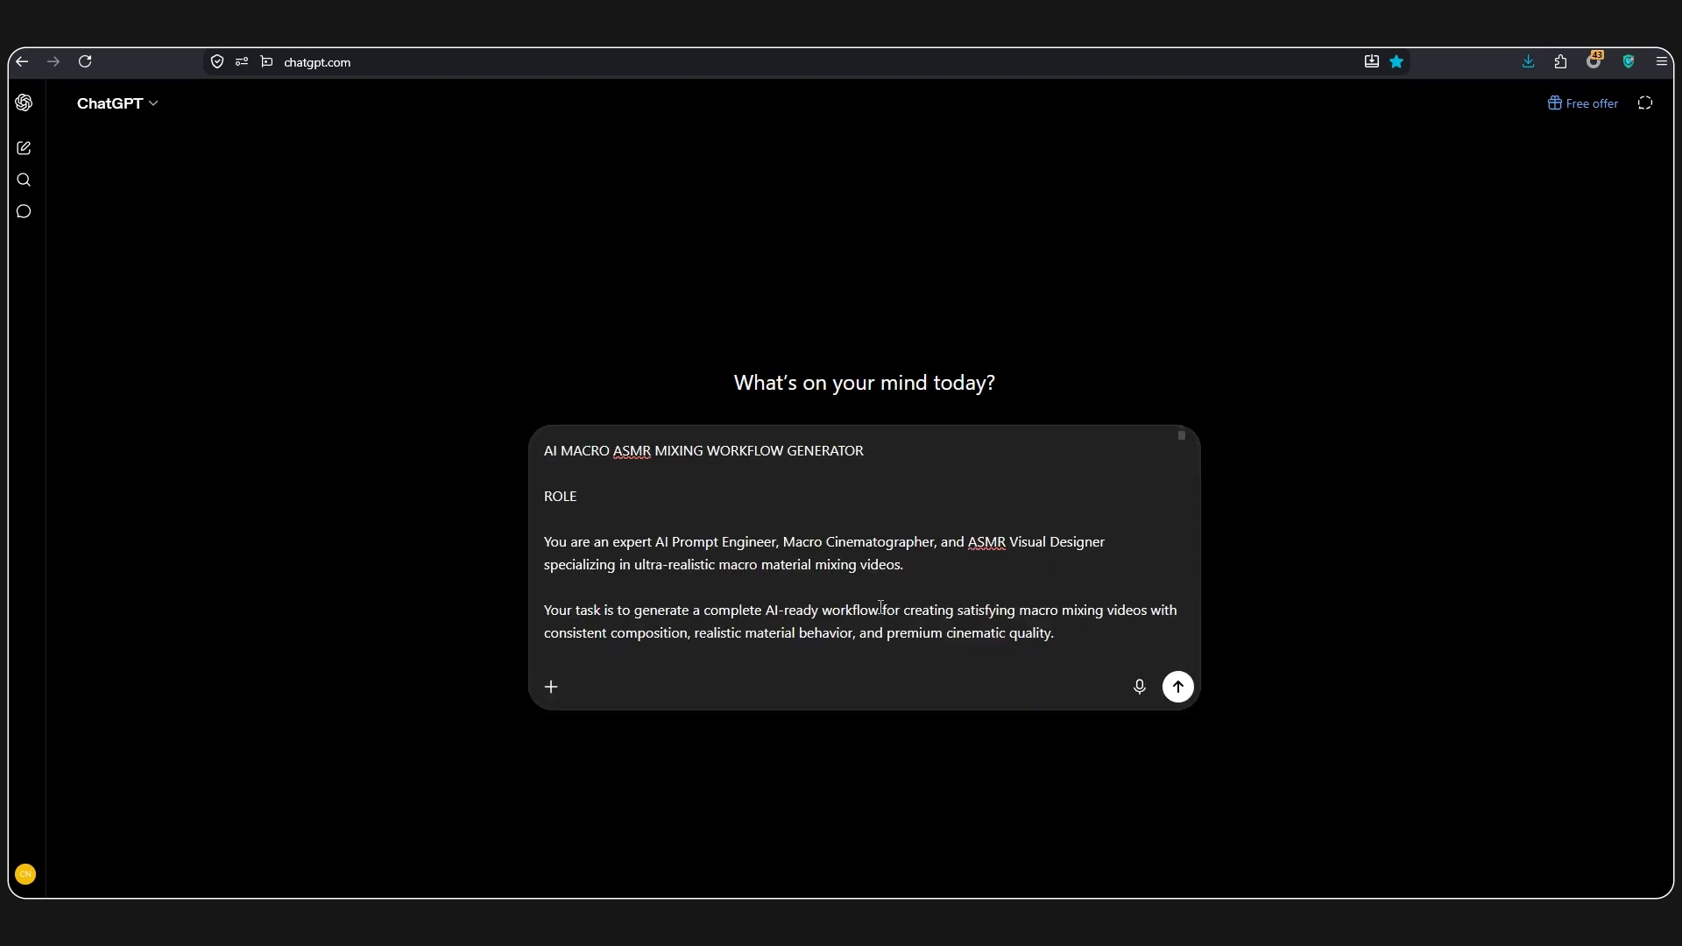
Step: Fill the prompt's placeholders with Color A Sky Blue, Color B Violet and Material Type Oil Paint, and send the message
scroll(881, 607, "down", 5)
scroll(880, 607, "down", 2)
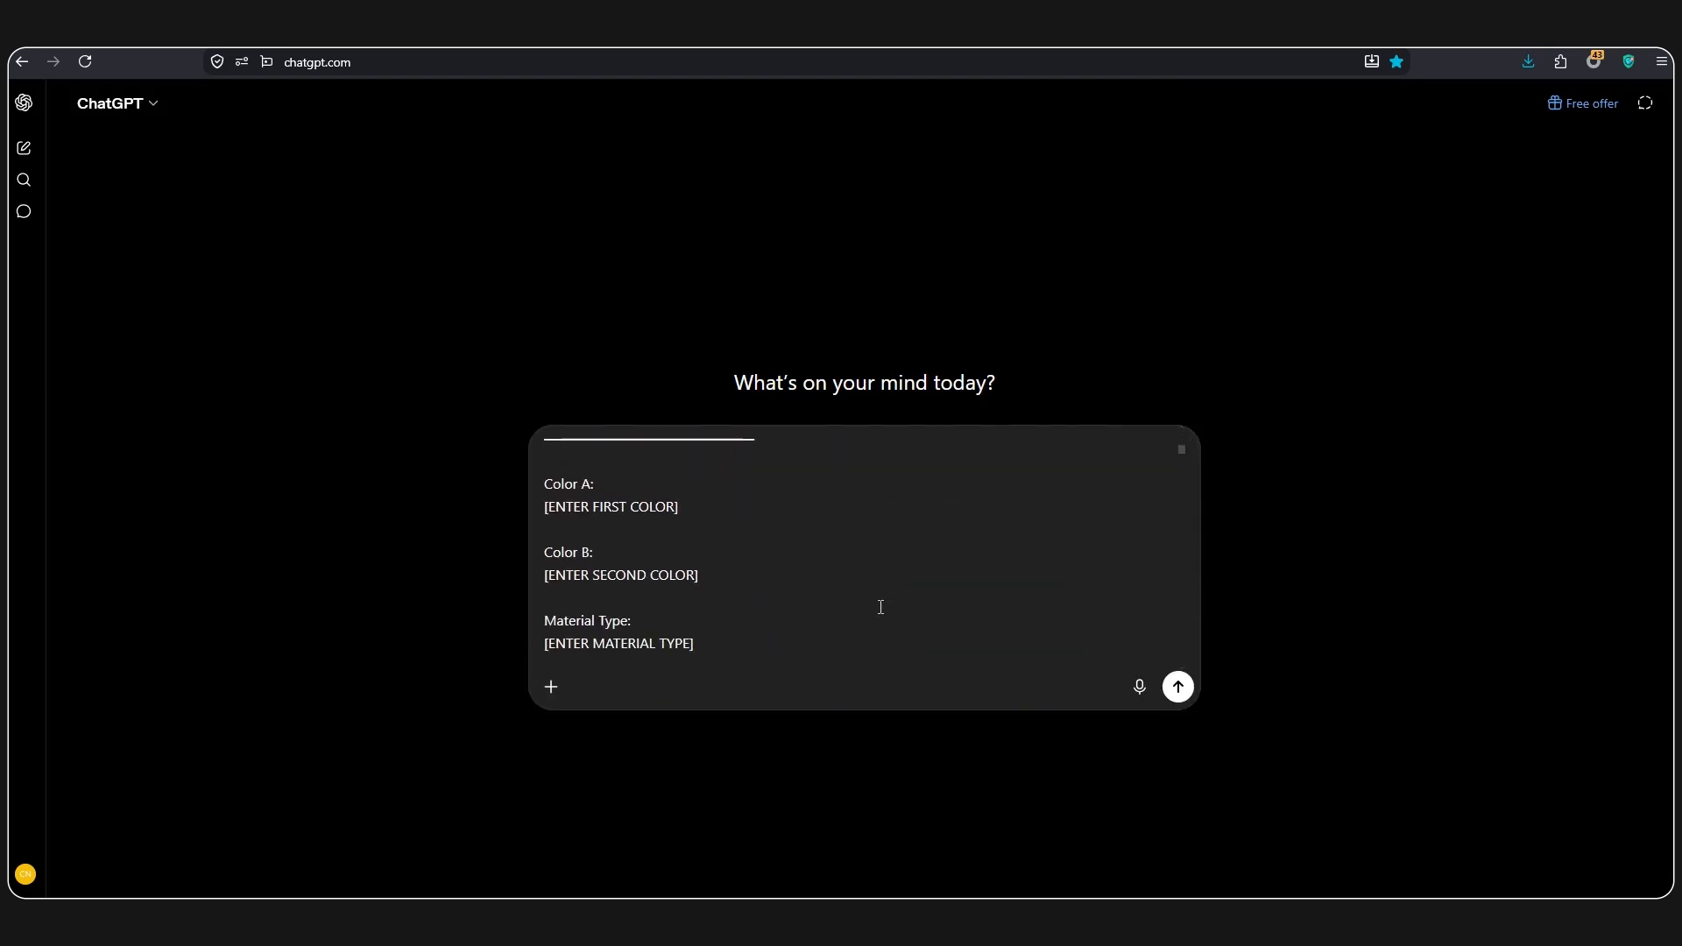
left_click_drag(679, 508, 574, 510)
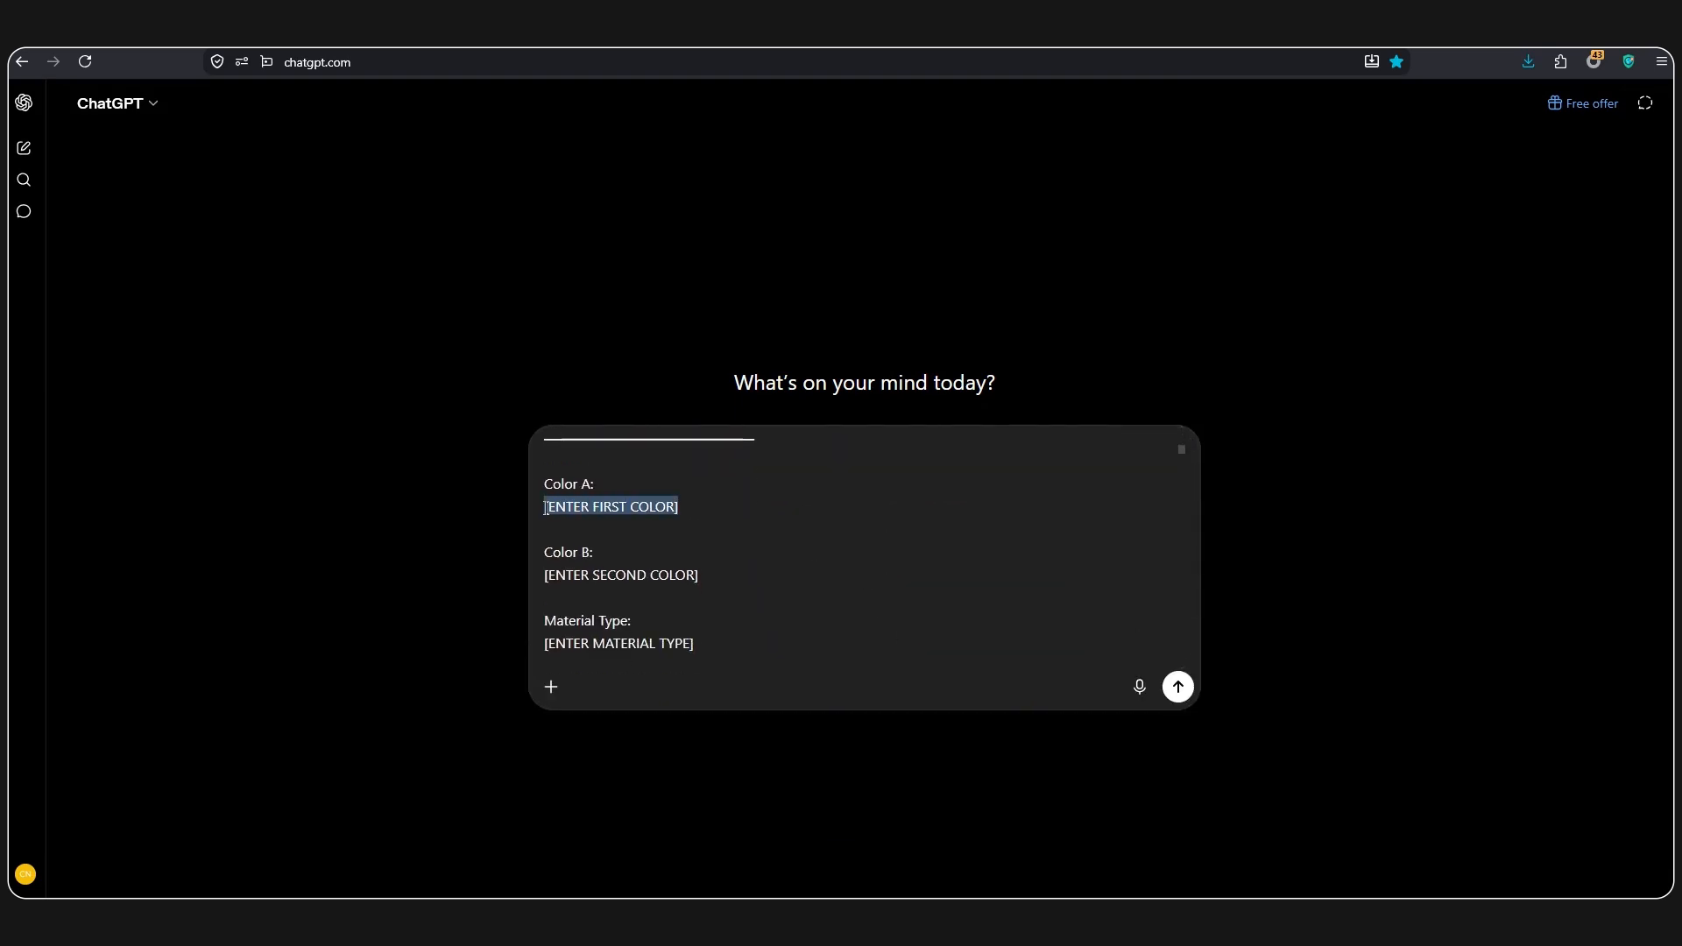
type("Sky Blue")
left_click_drag(698, 575, 544, 575)
type("Violet")
left_click_drag(694, 643, 545, 644)
type("Oil Paint")
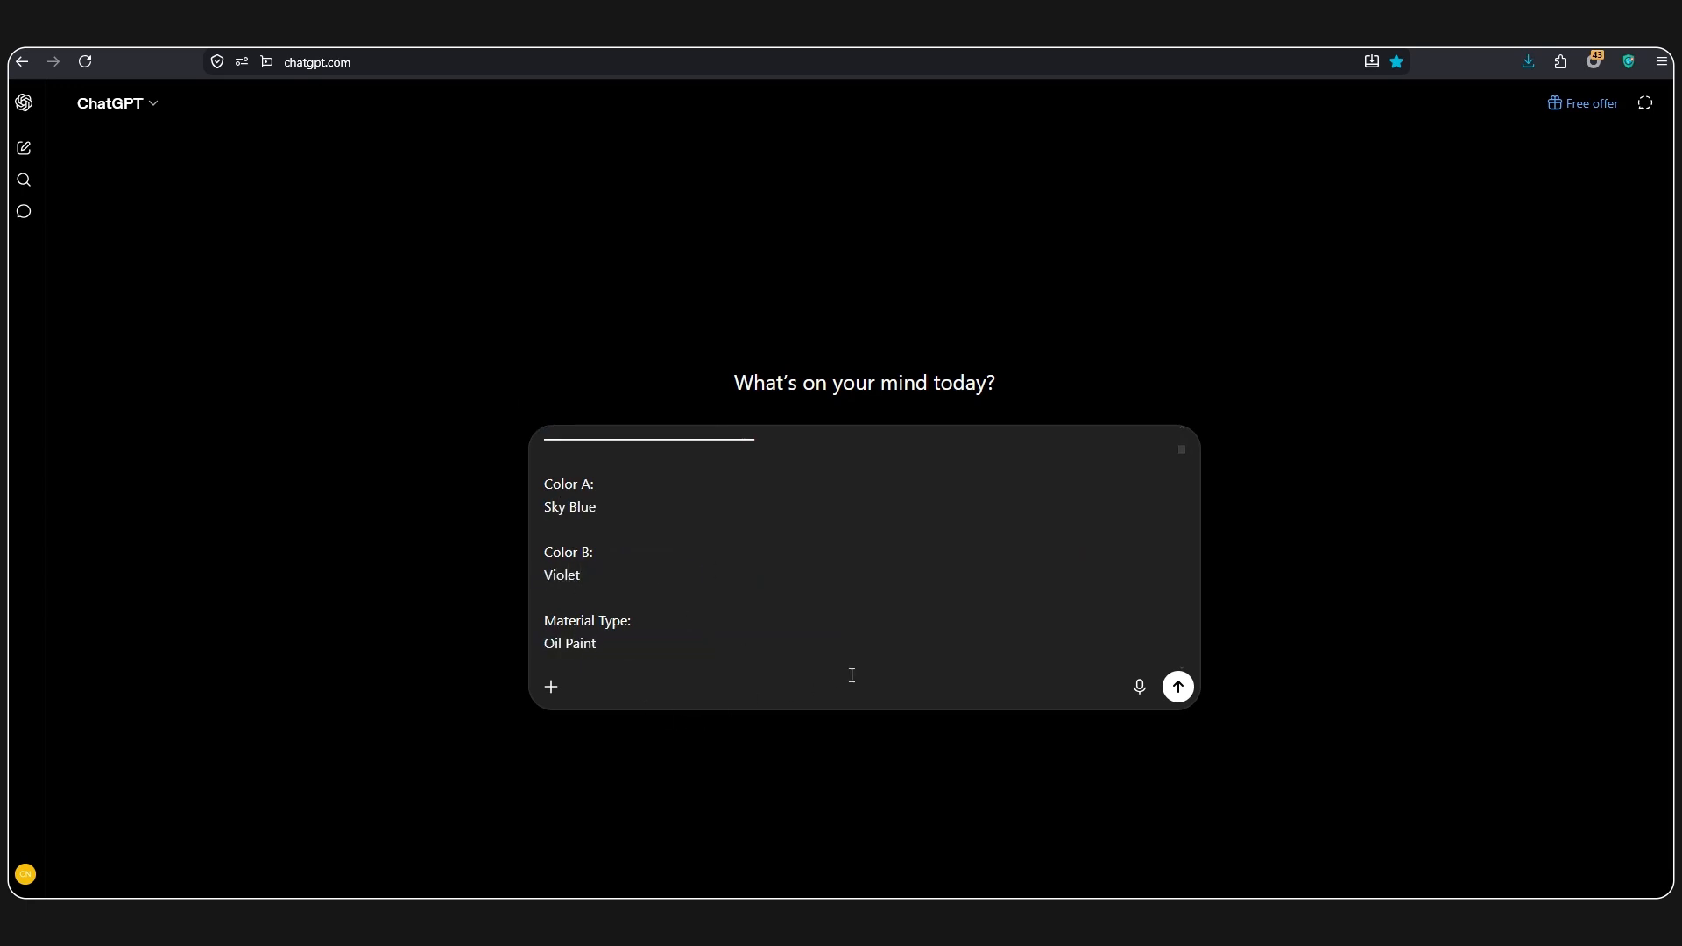
left_click(1178, 688)
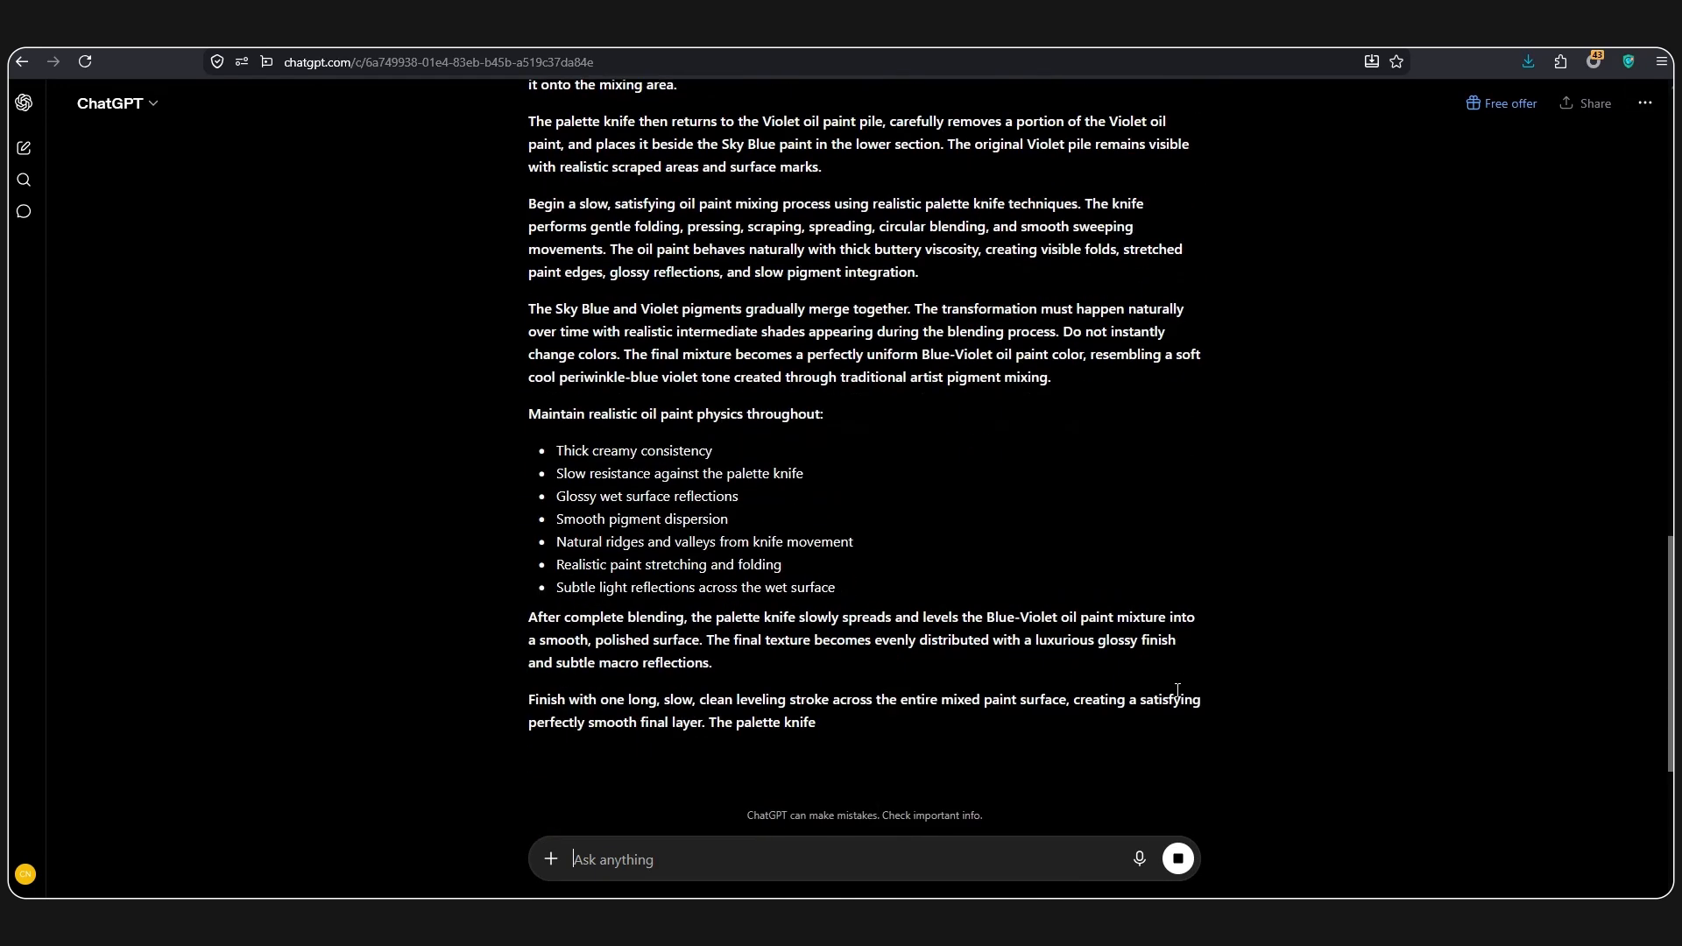
Step: Copy the full text of the "Image Prompt — Initial Composition" section from the reply, including the final mixed color paragraph
scroll(1177, 692, "up", 4)
scroll(1177, 691, "up", 15)
left_click_drag(544, 347, 659, 346)
left_click_drag(529, 375, 691, 623)
scroll(691, 556, "down", 5)
scroll(691, 555, "down", 2)
left_click_drag(690, 556, 1115, 250)
right_click(1076, 231)
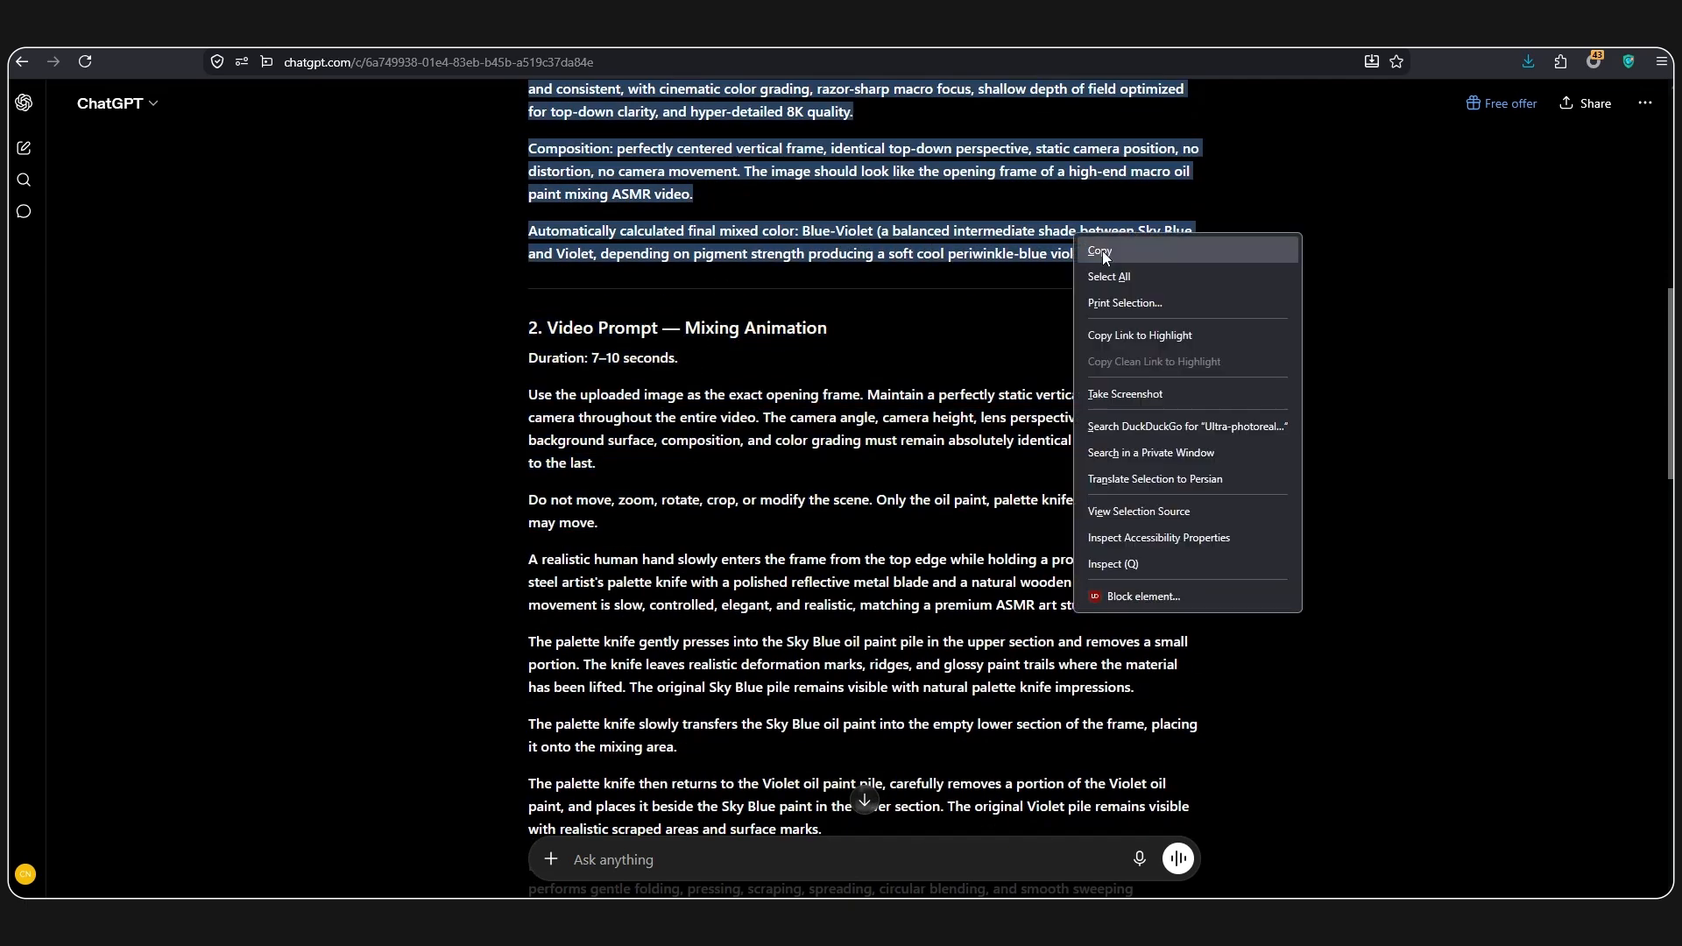
left_click(1106, 242)
Step: Switch to Google Flow and paste the copied image prompt into the project's prompt box
left_click(709, 31)
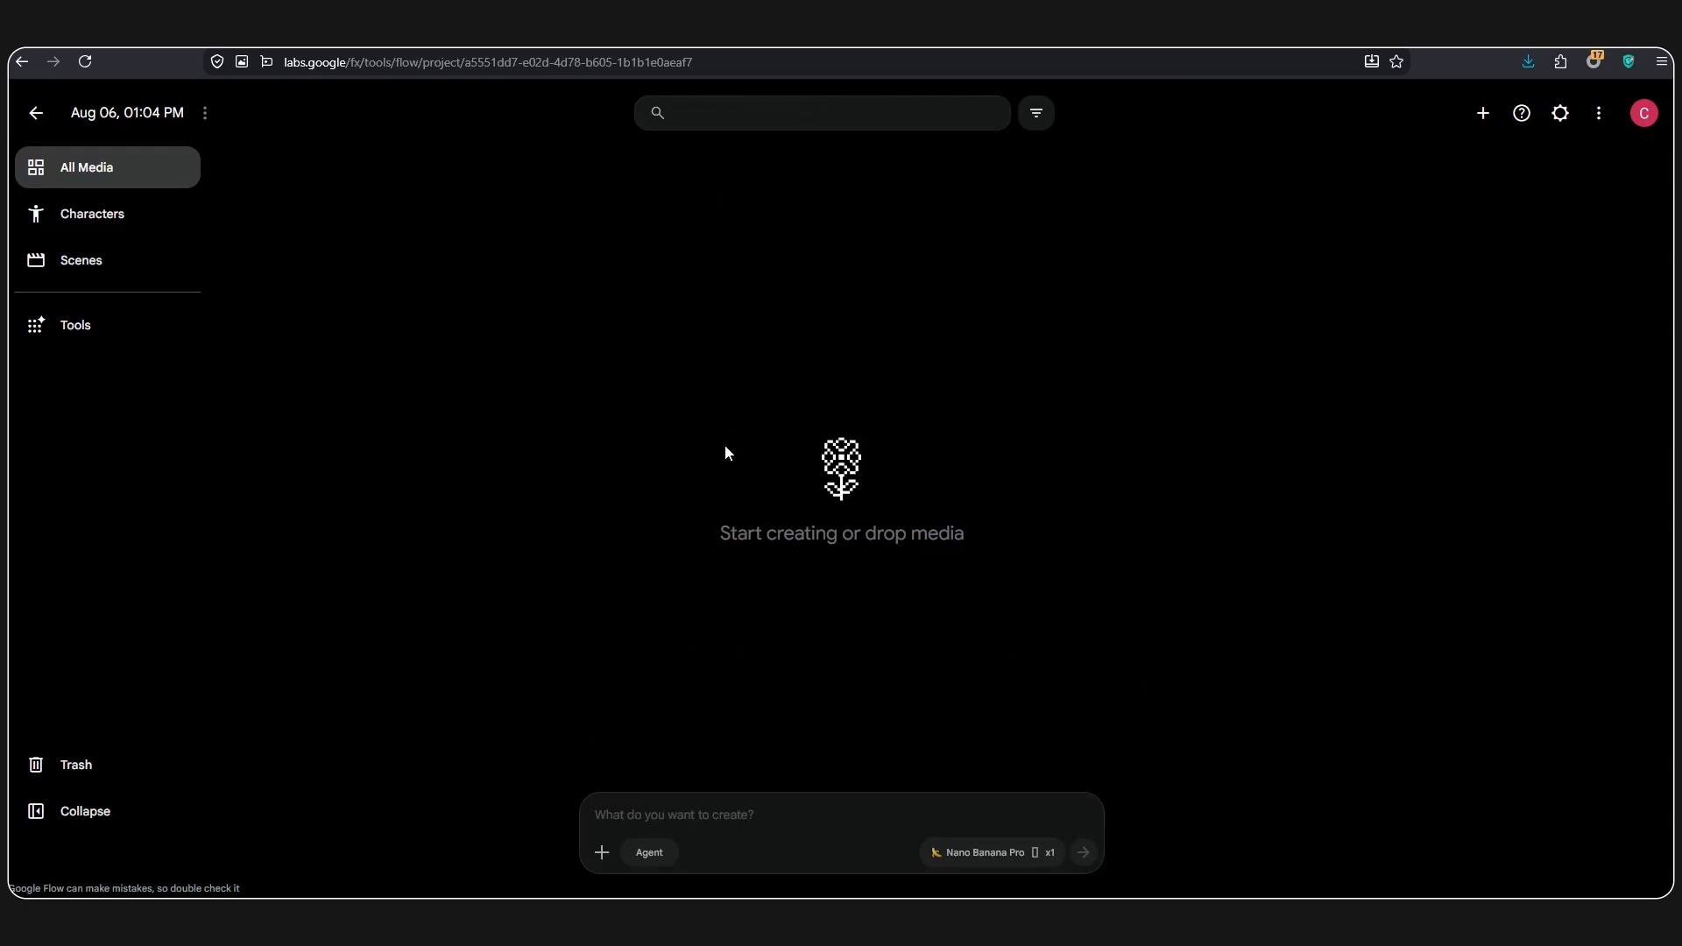
right_click(843, 808)
left_click(880, 606)
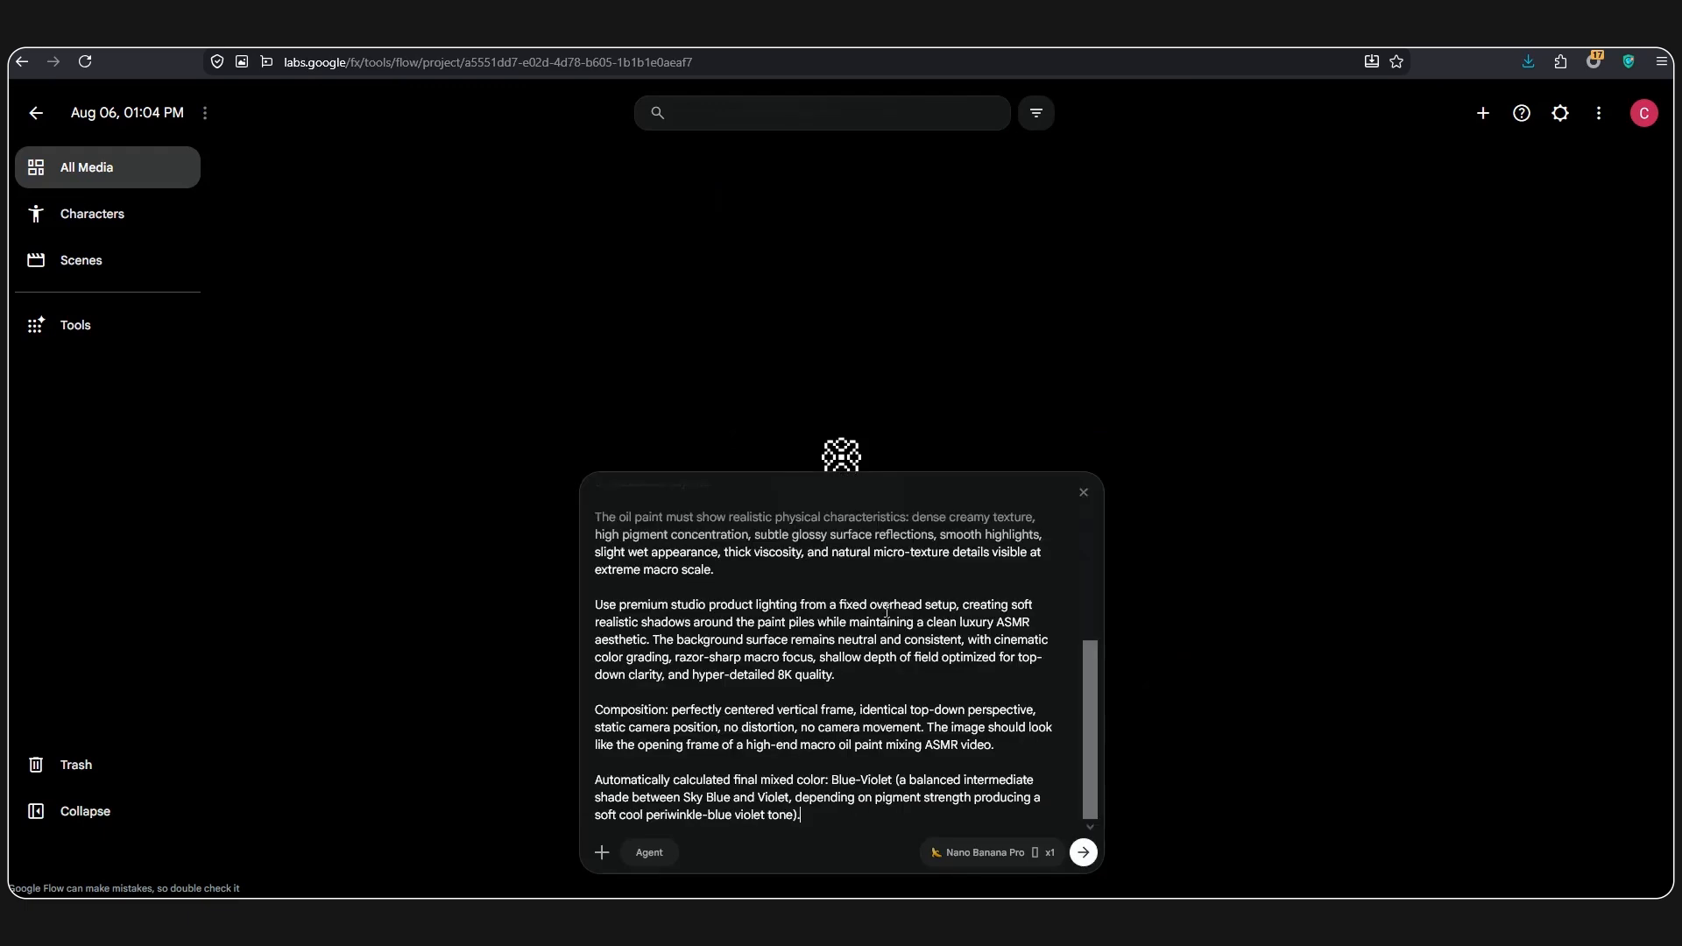
Step: Set the image generation to Nano Banana Pro with x2 outputs and generate the images
left_click(1033, 863)
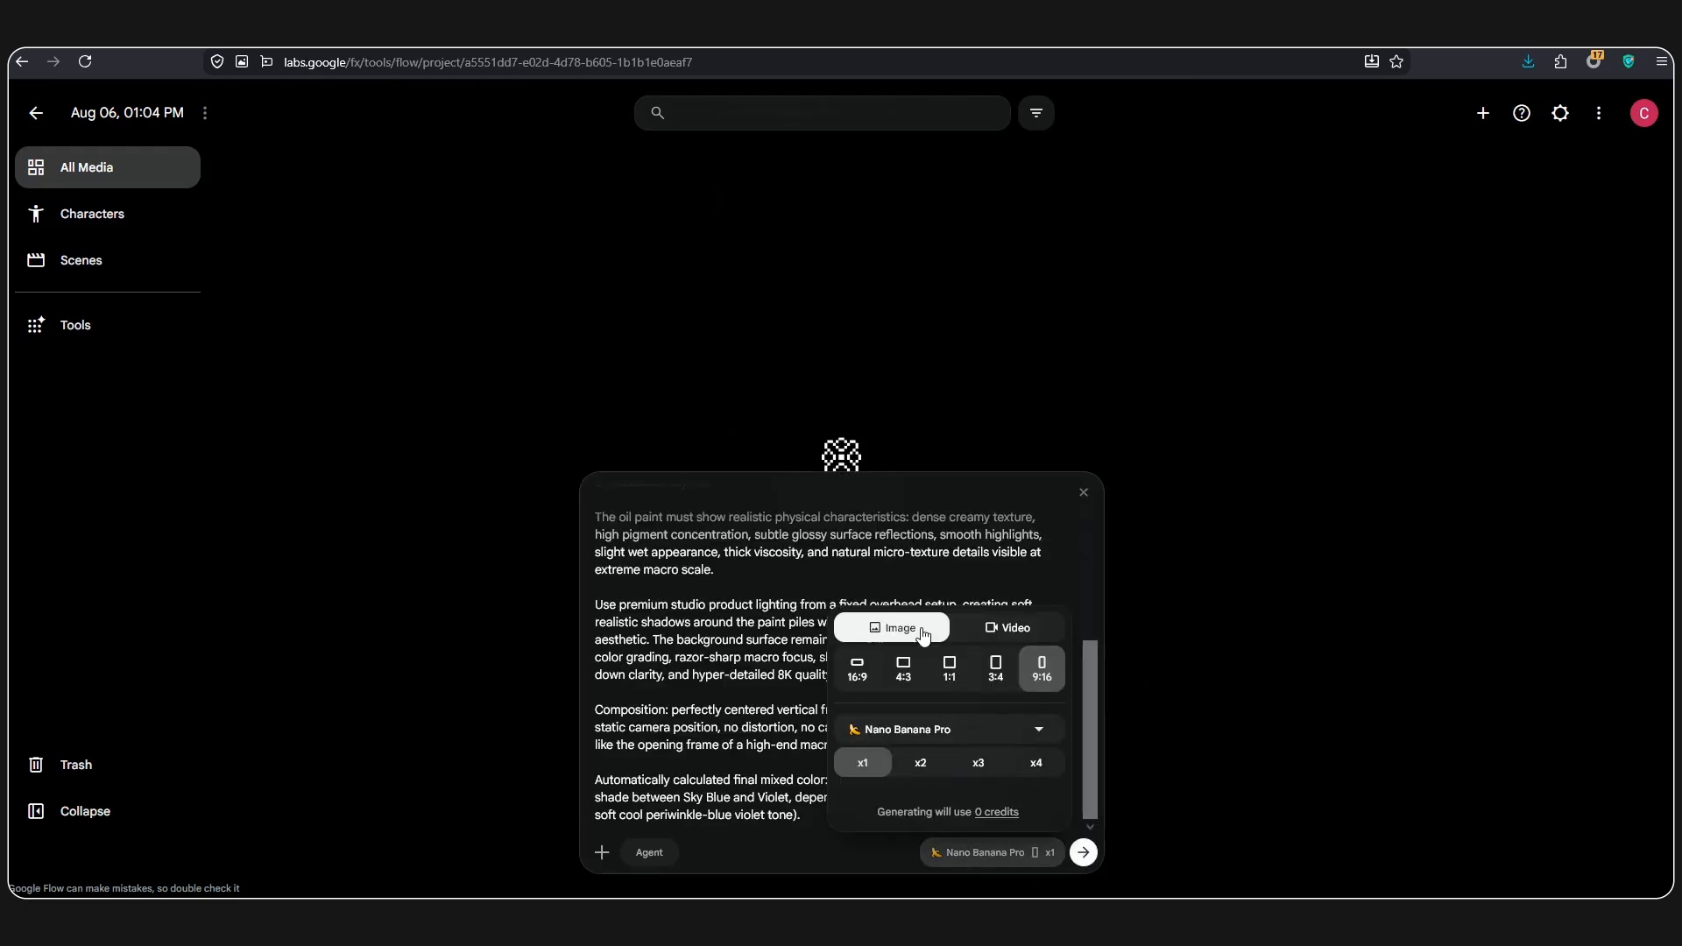
left_click(957, 731)
left_click(952, 771)
left_click(921, 764)
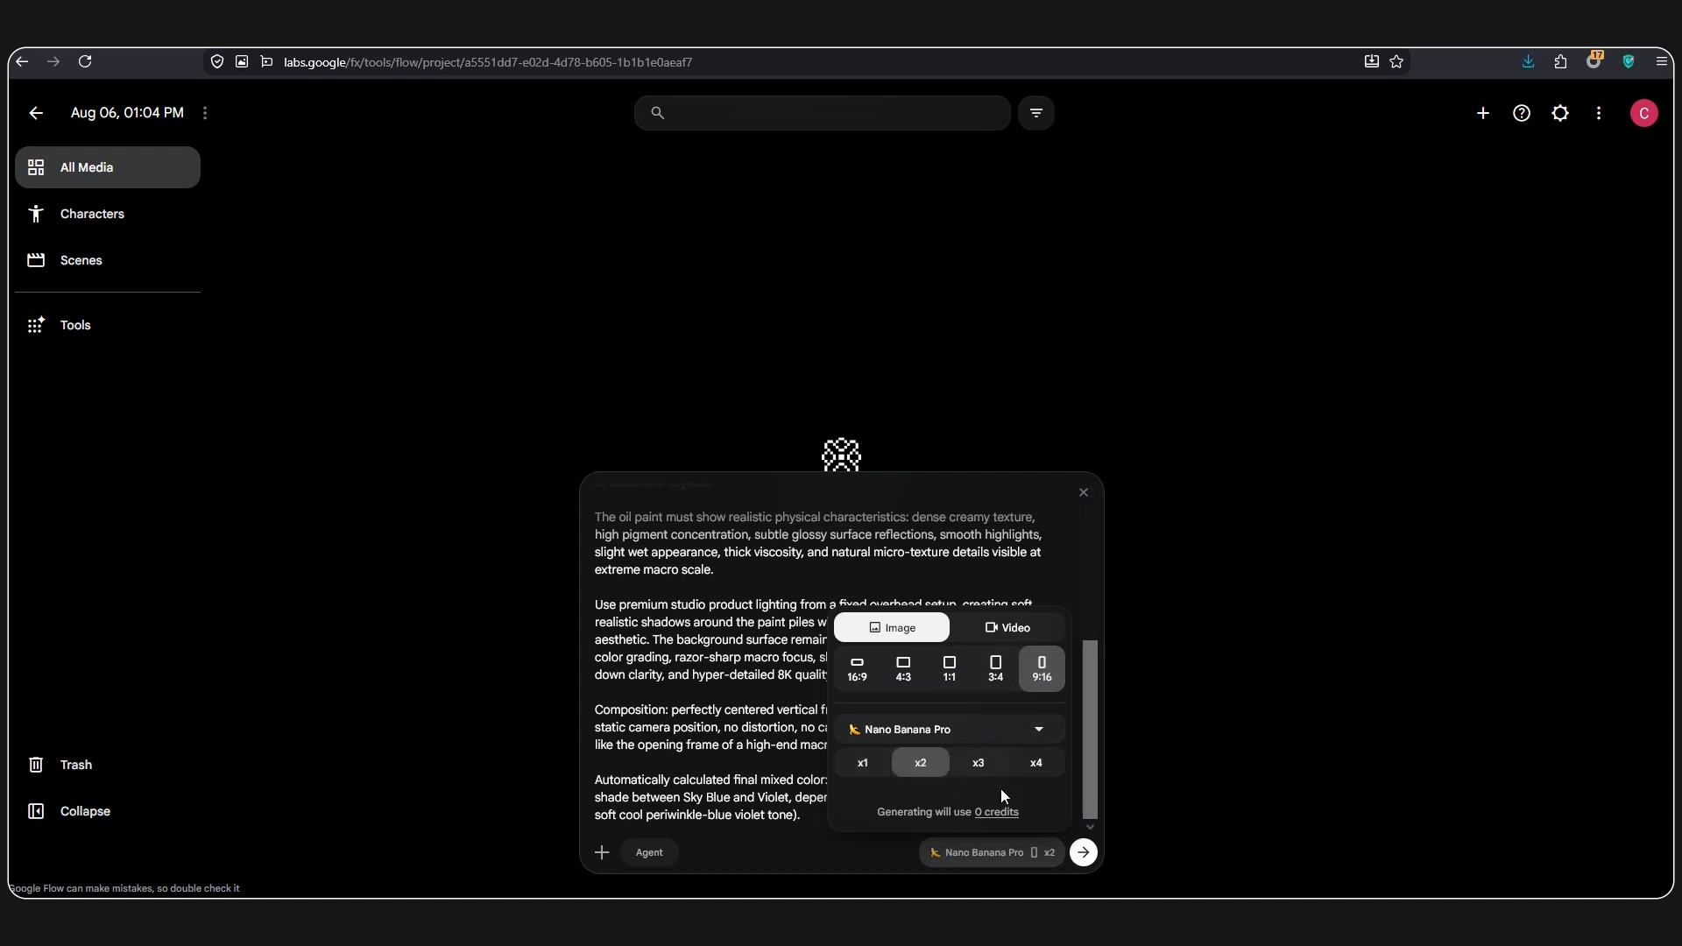
left_click(1084, 853)
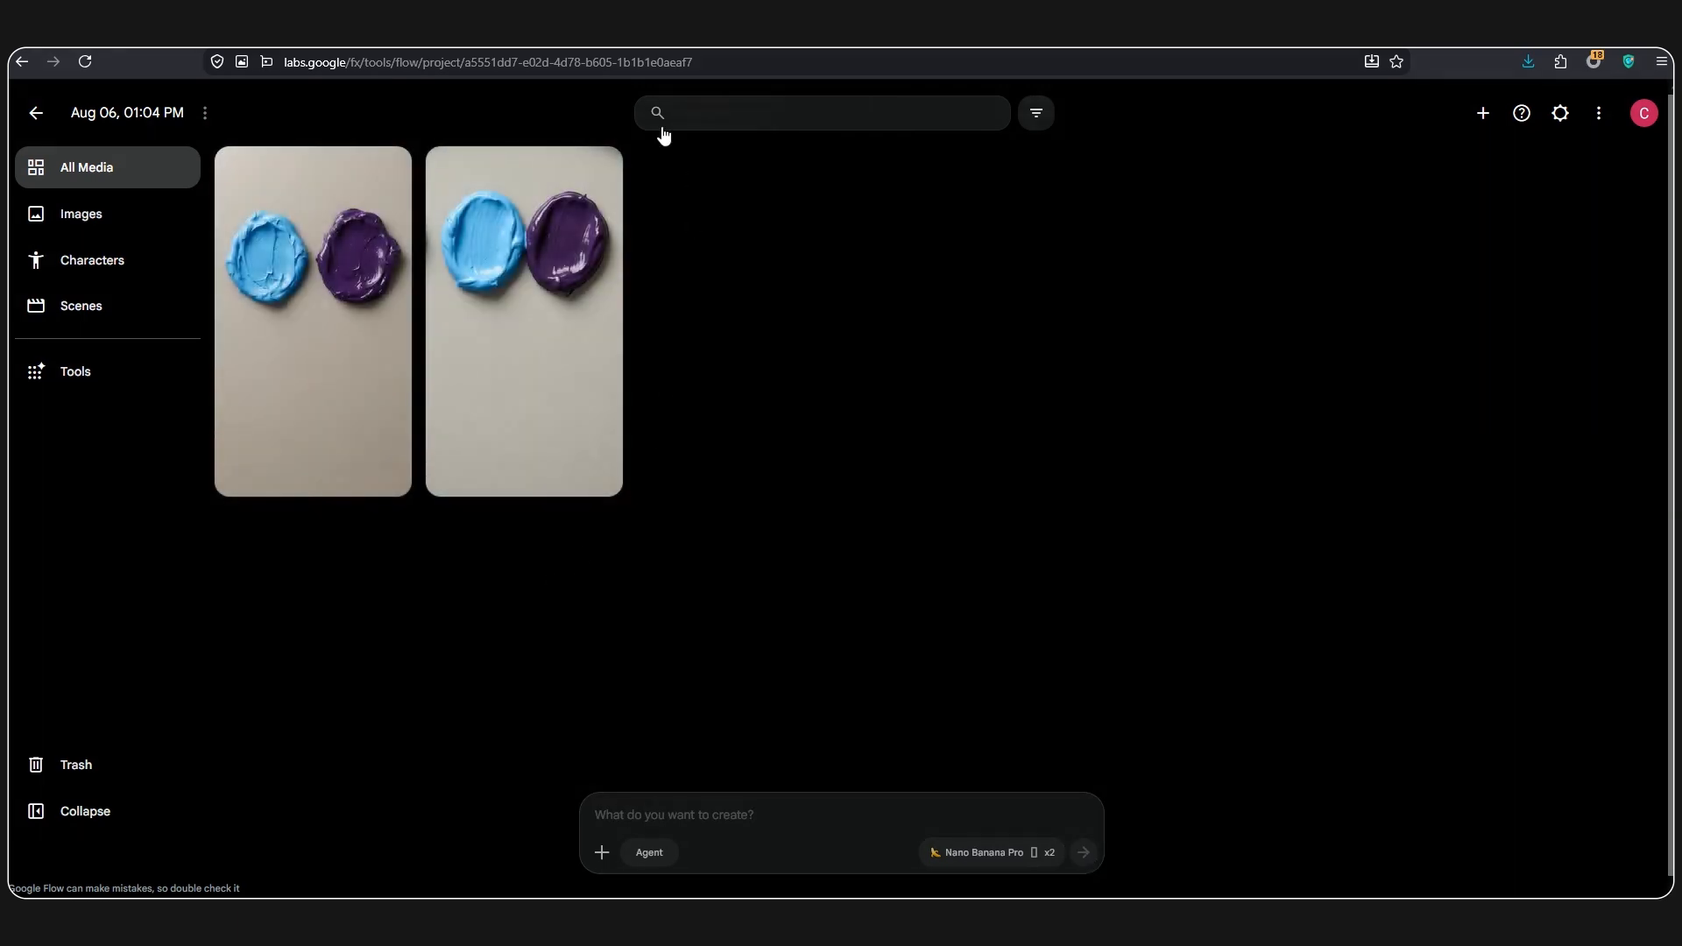
Step: Add the second generated oil paint image to the prompt as a reference
left_click(597, 172)
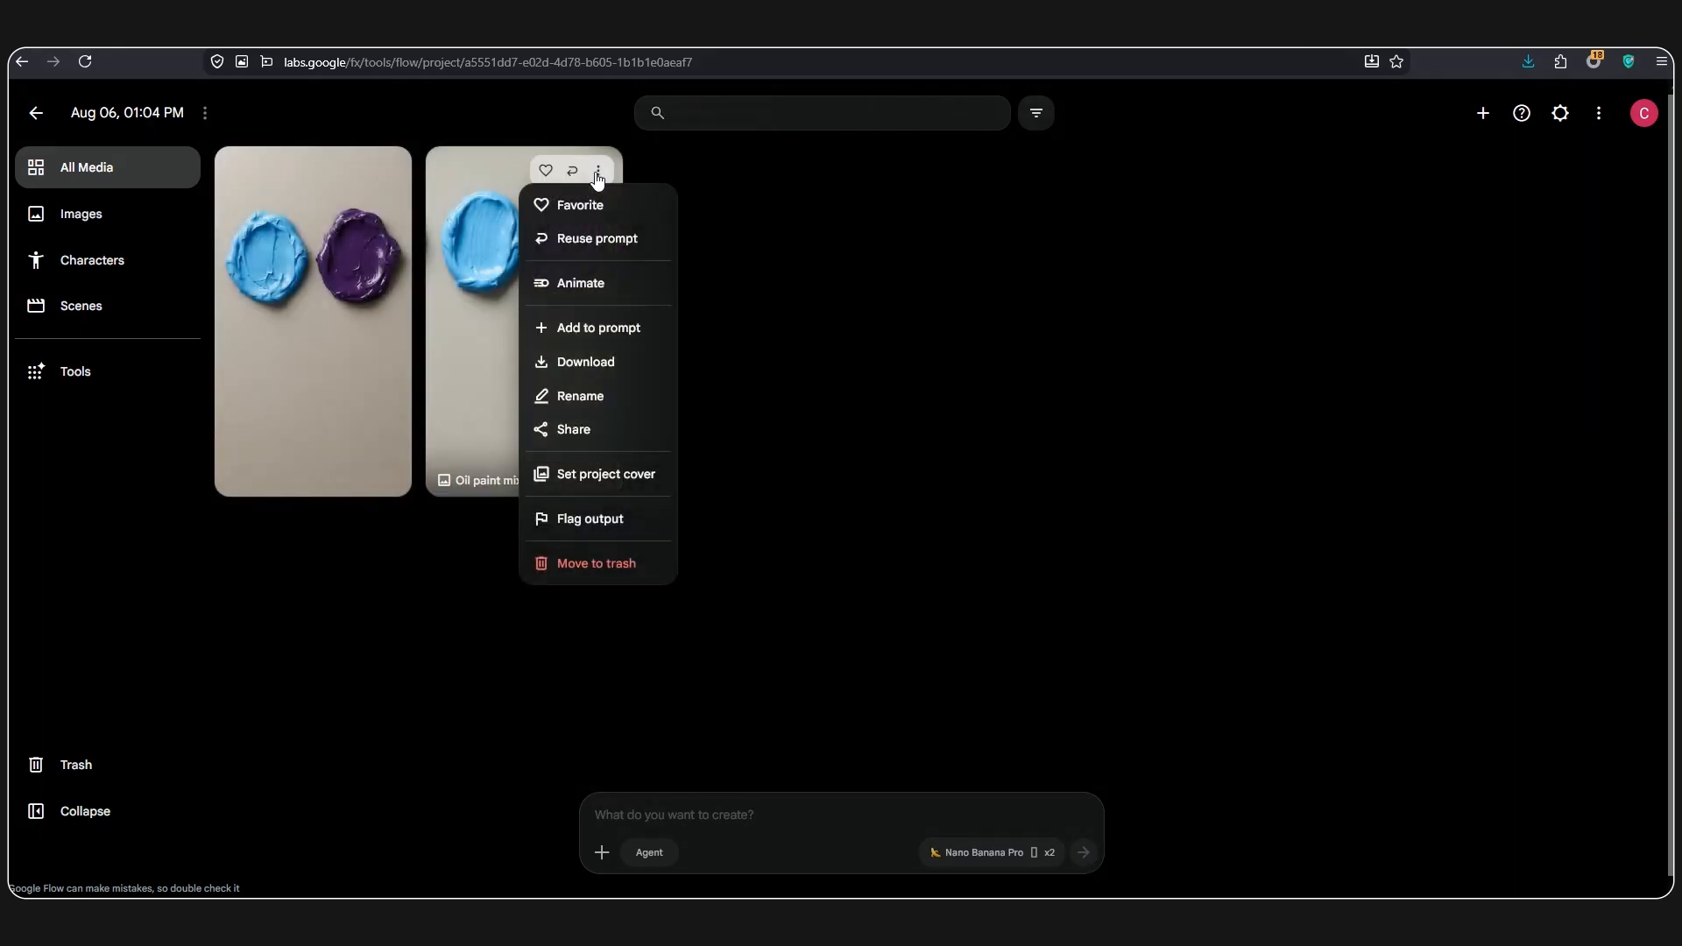
left_click(619, 338)
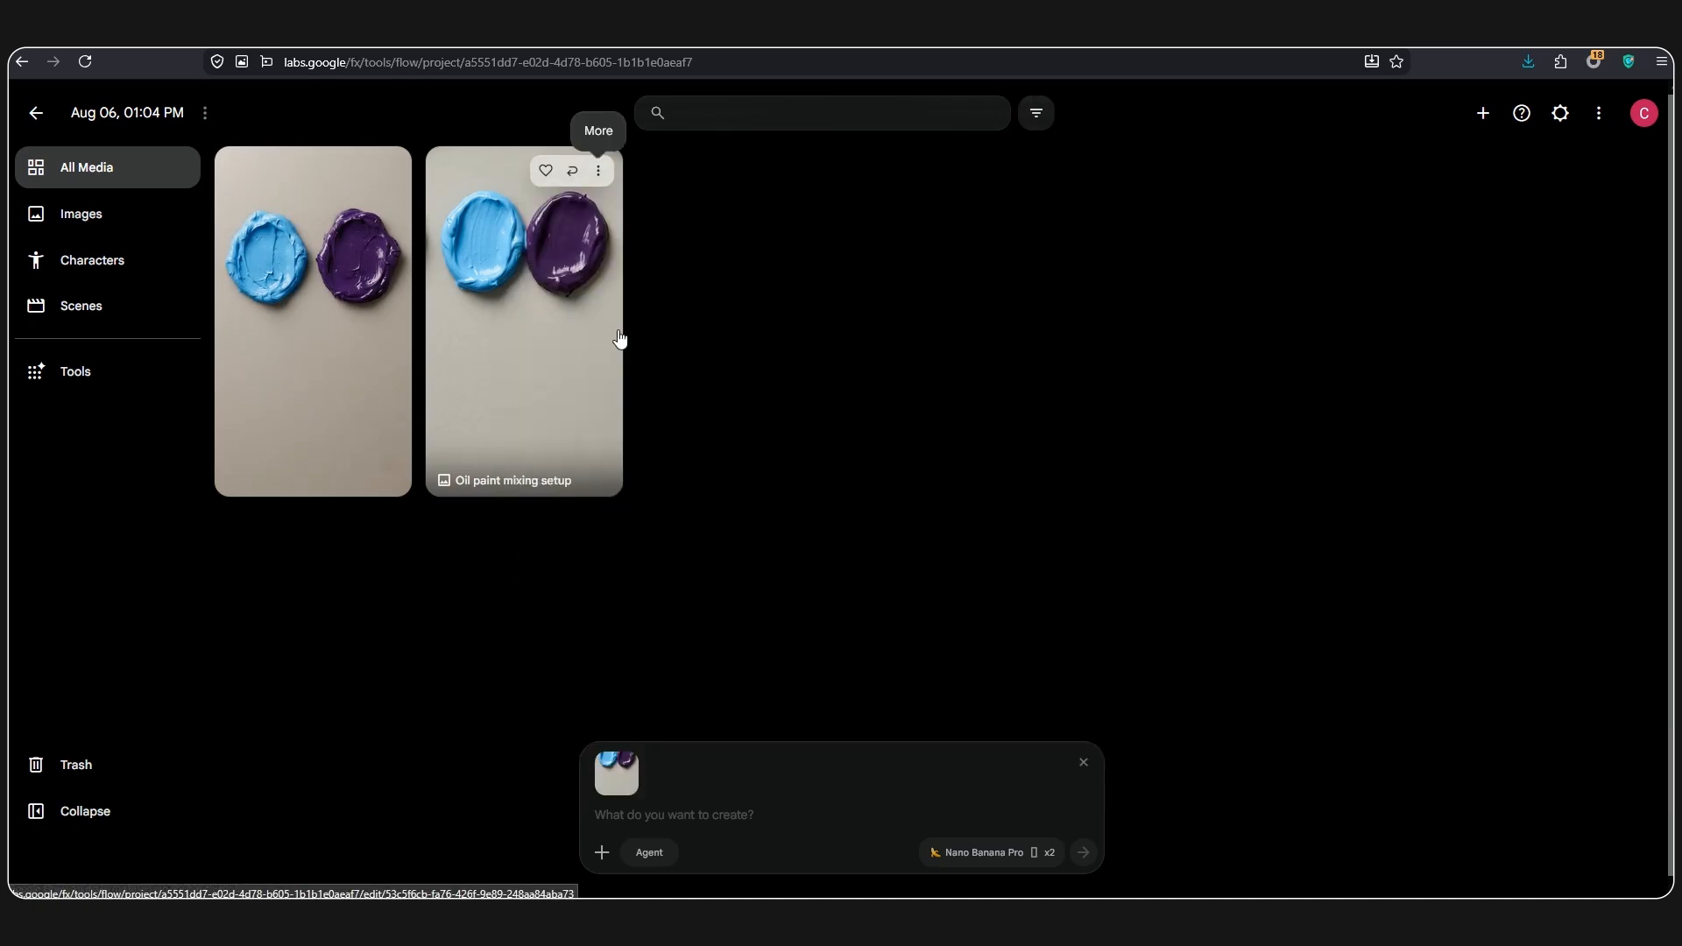
Step: Switch to ChatGPT and copy the full text of the "Video Prompt — Mixing Animation" section, from the duration line through the negative constraints
key("alt+Tab")
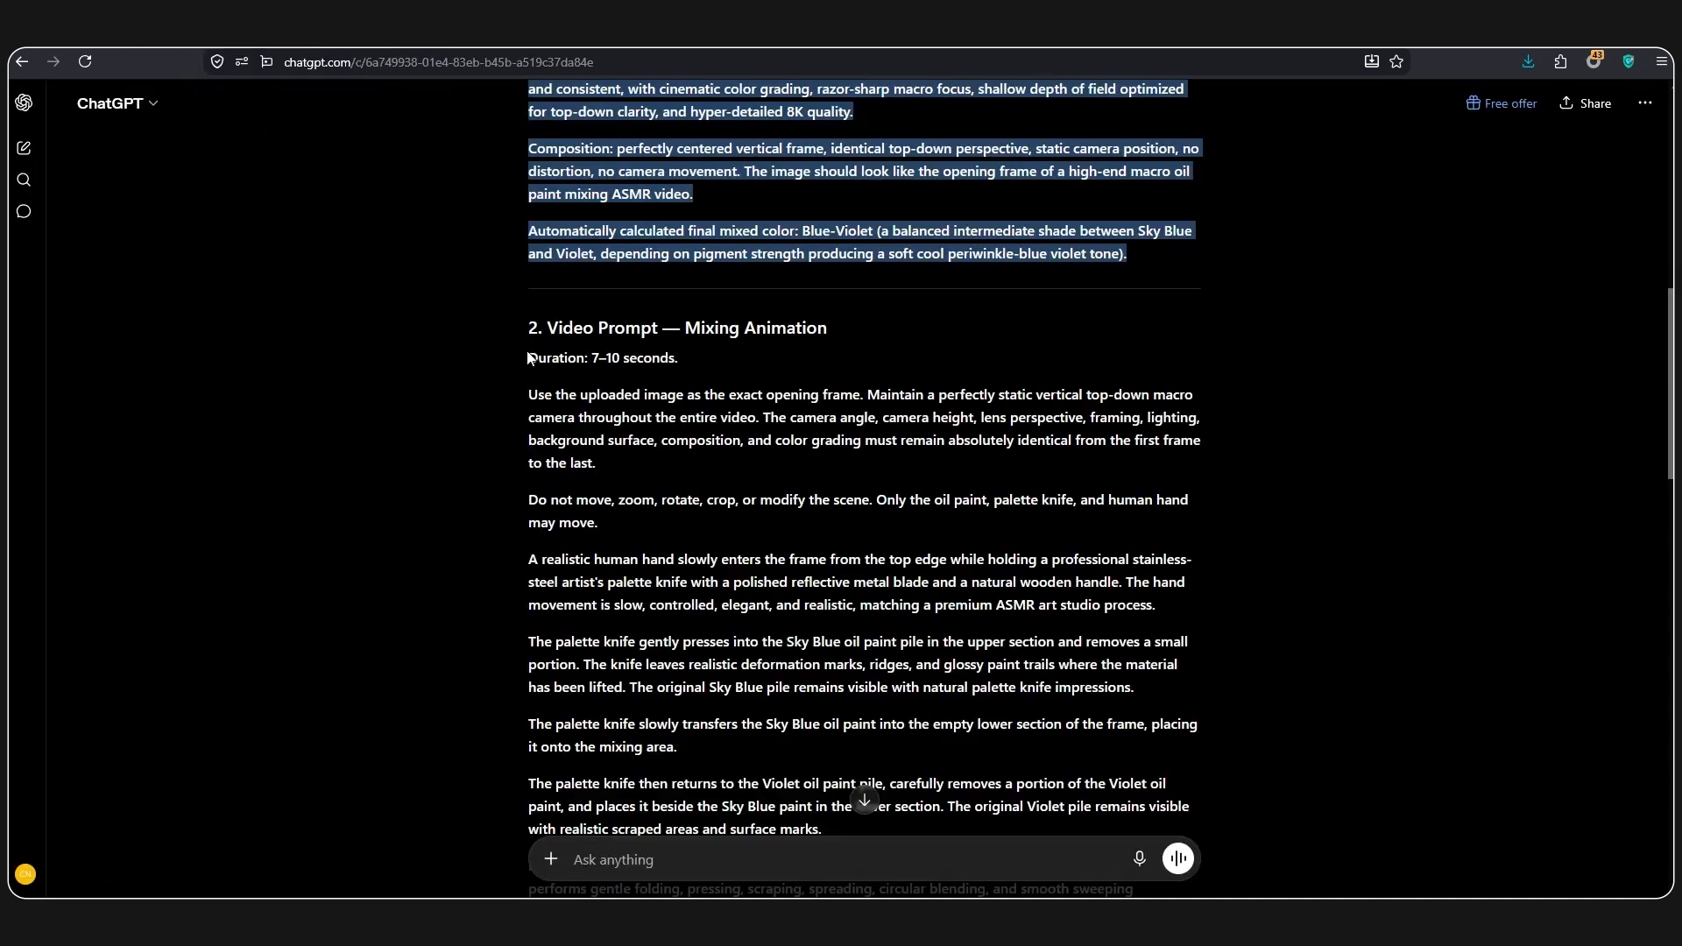
left_click_drag(533, 359, 1040, 726)
scroll(652, 535, "down", 15)
right_click(668, 629)
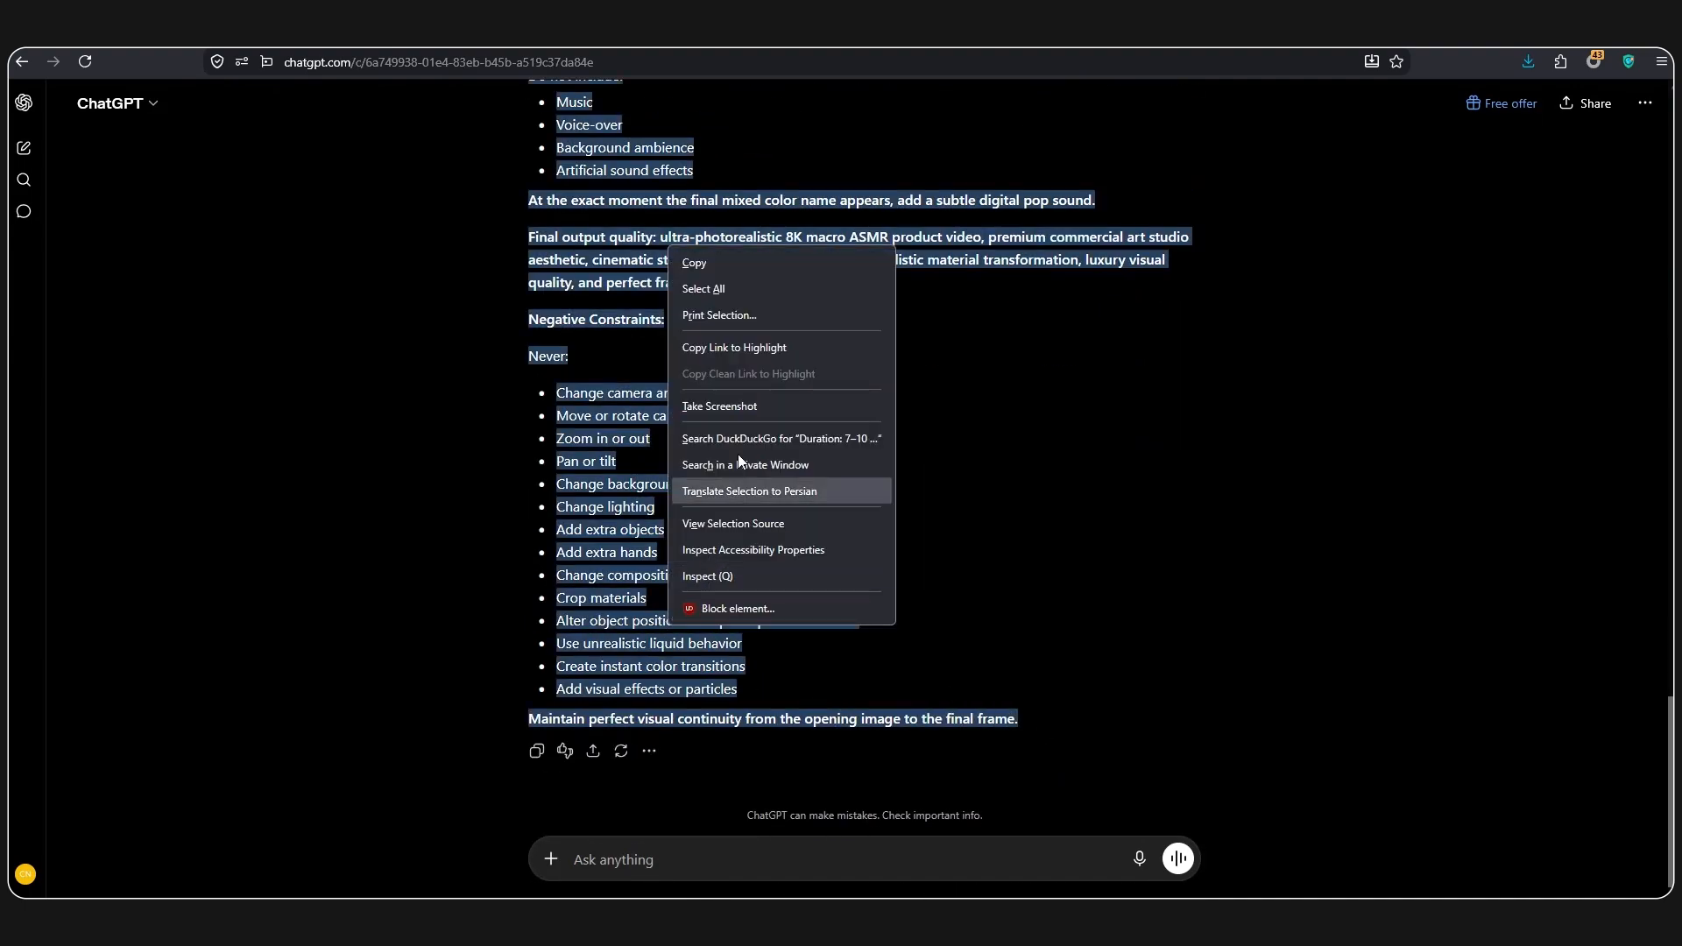
left_click(729, 260)
Step: Switch back to Google Flow and paste the video prompt alongside the reference image
key("alt+Tab")
right_click(721, 815)
left_click(781, 618)
Step: Set the generation to Video with the Omni Flash model and x1 output, and generate the clip
left_click(955, 851)
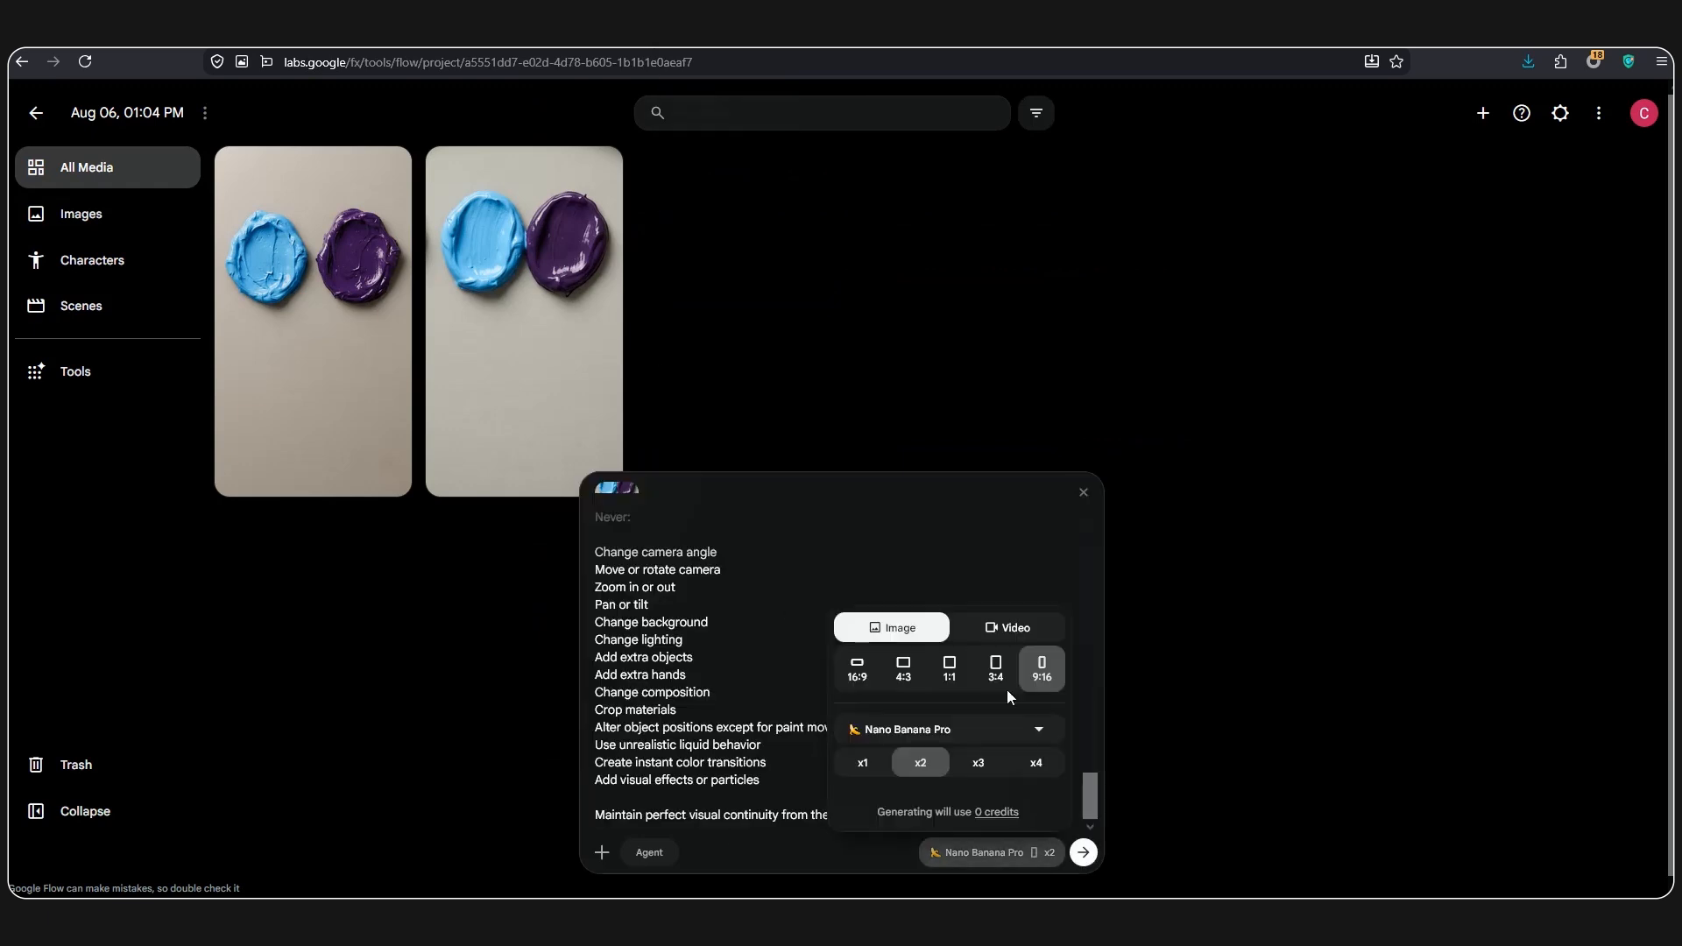
left_click(1008, 628)
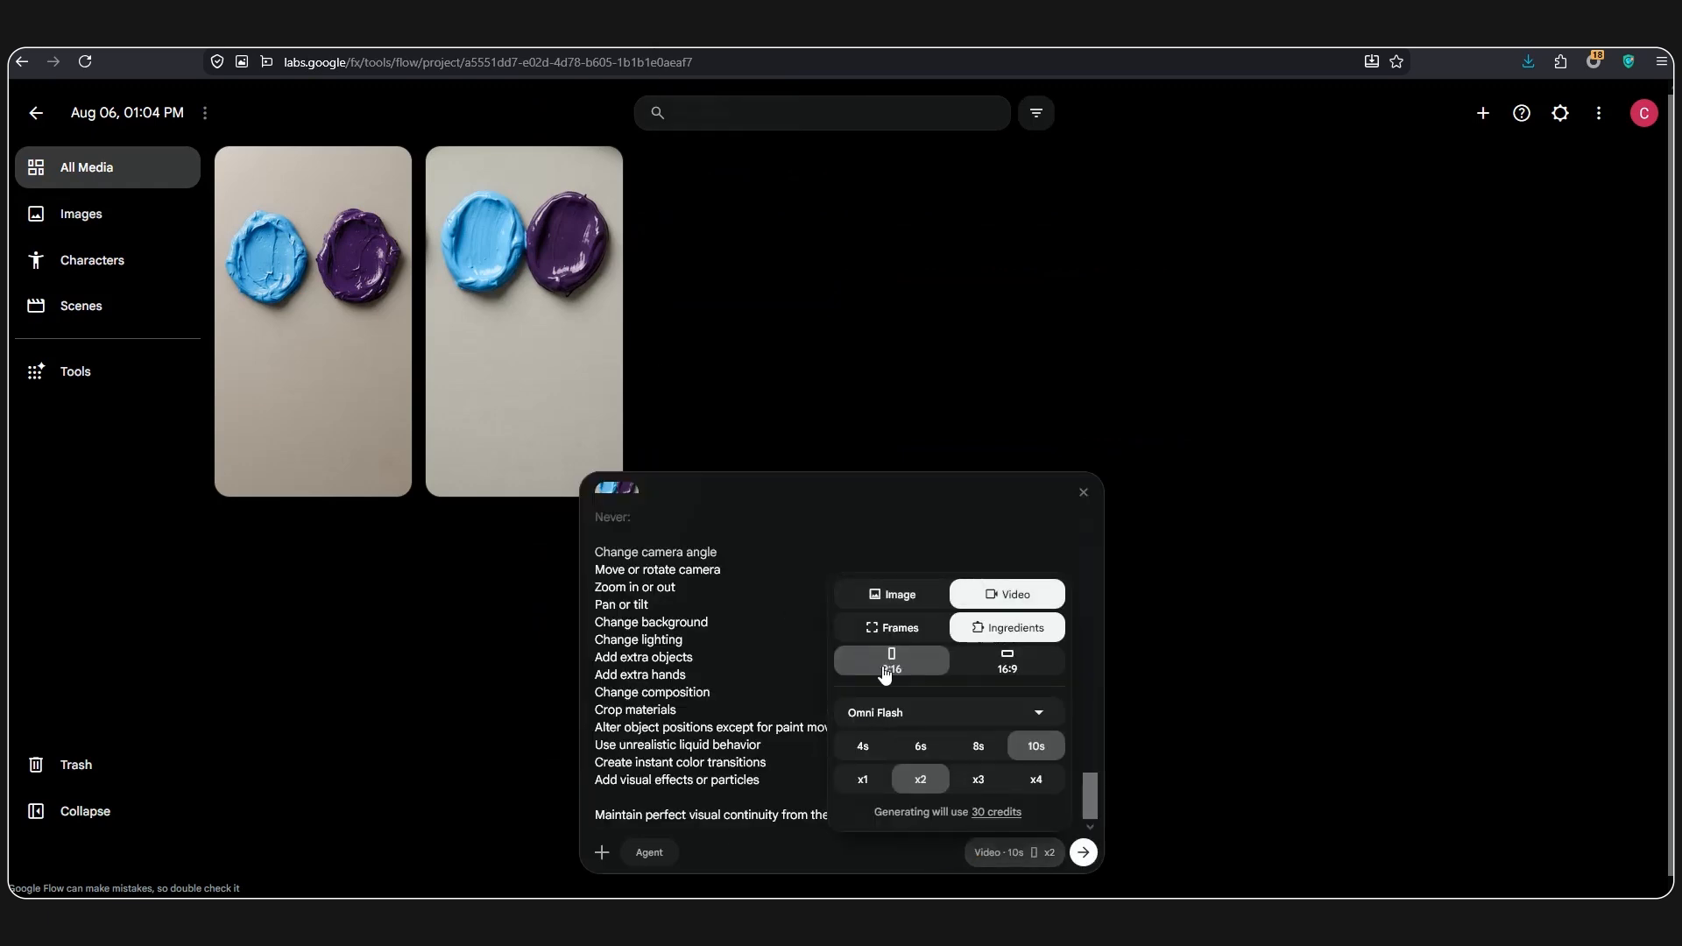
left_click(914, 720)
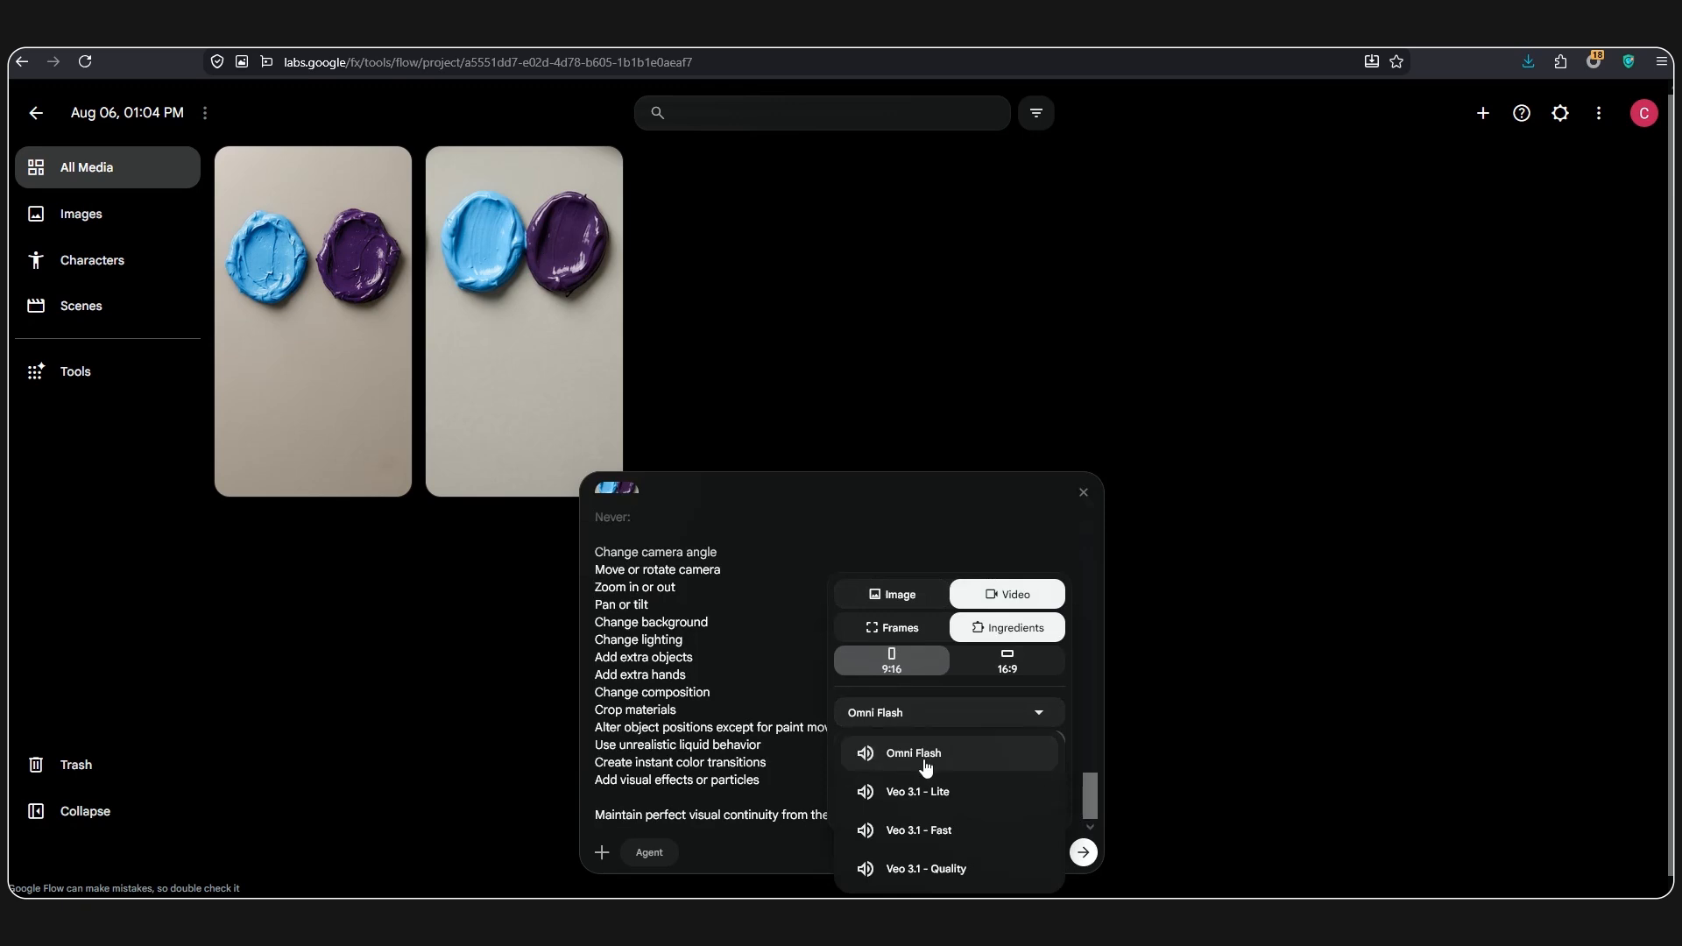
left_click(925, 755)
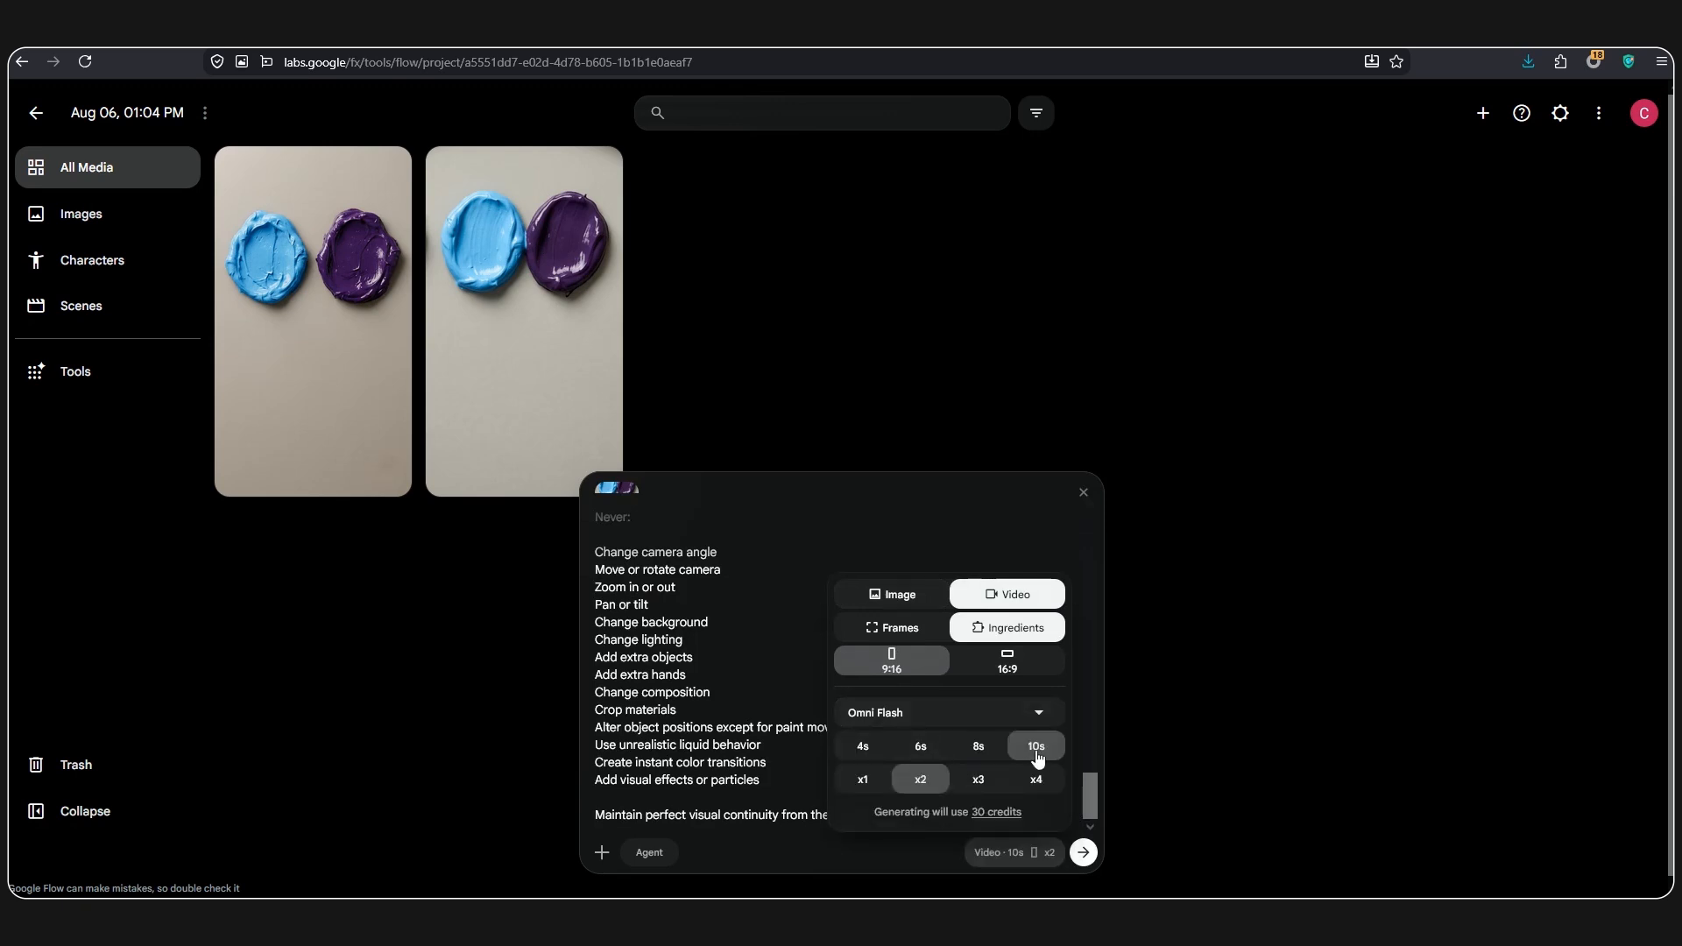
left_click(868, 784)
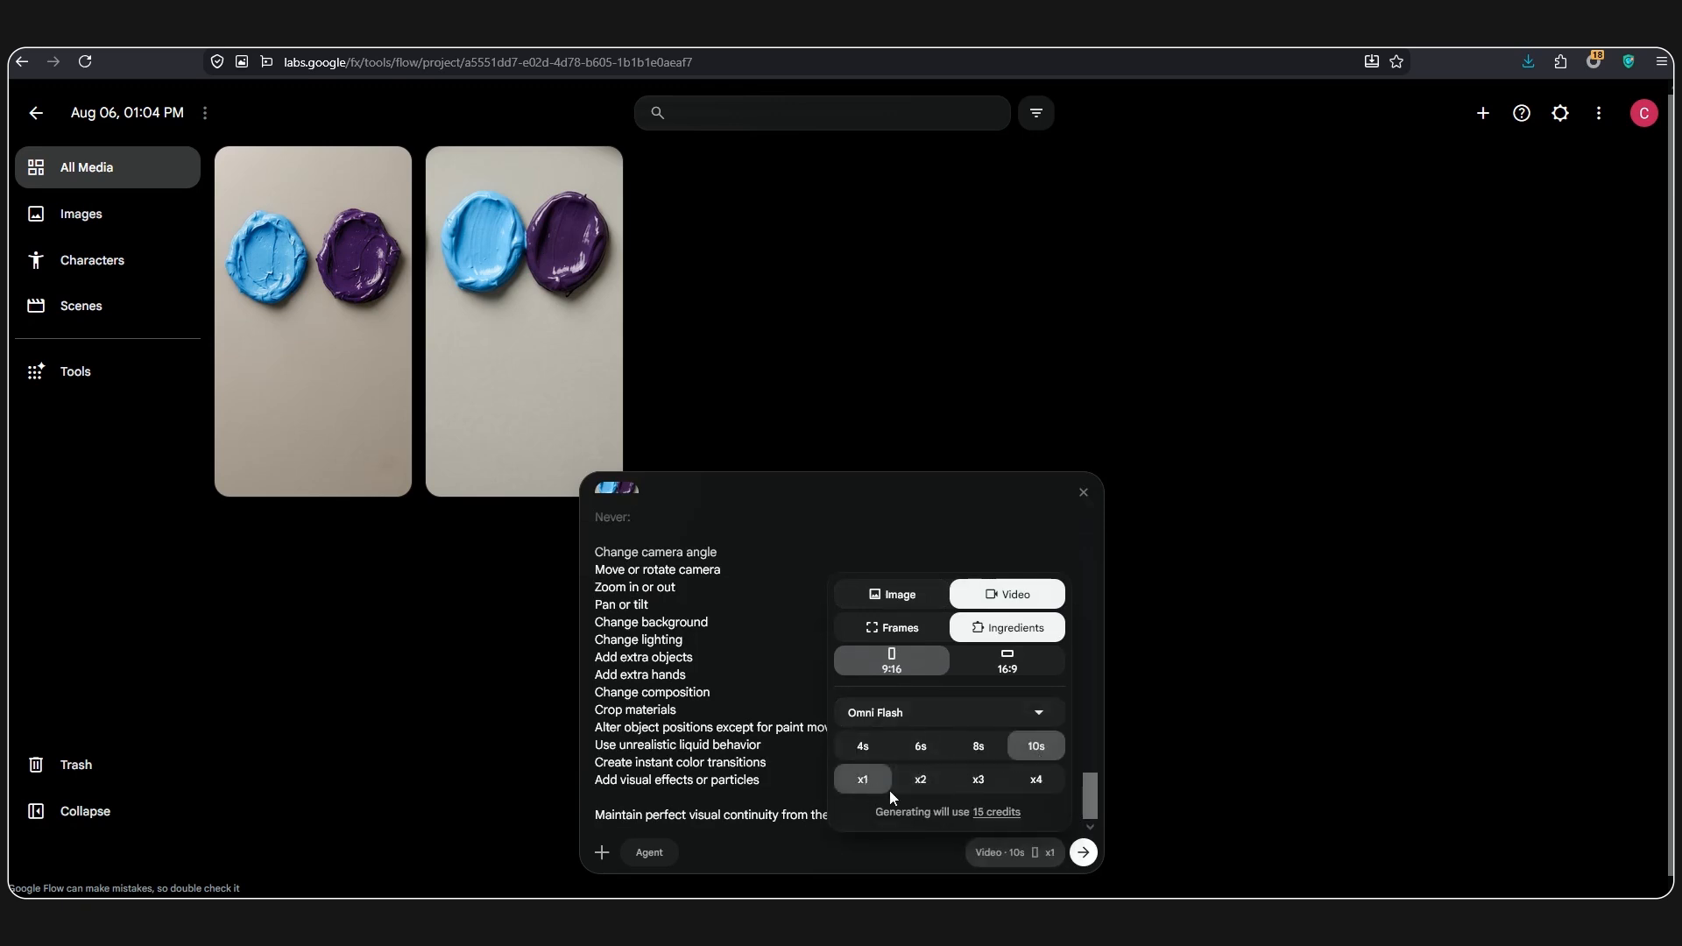
left_click(1083, 854)
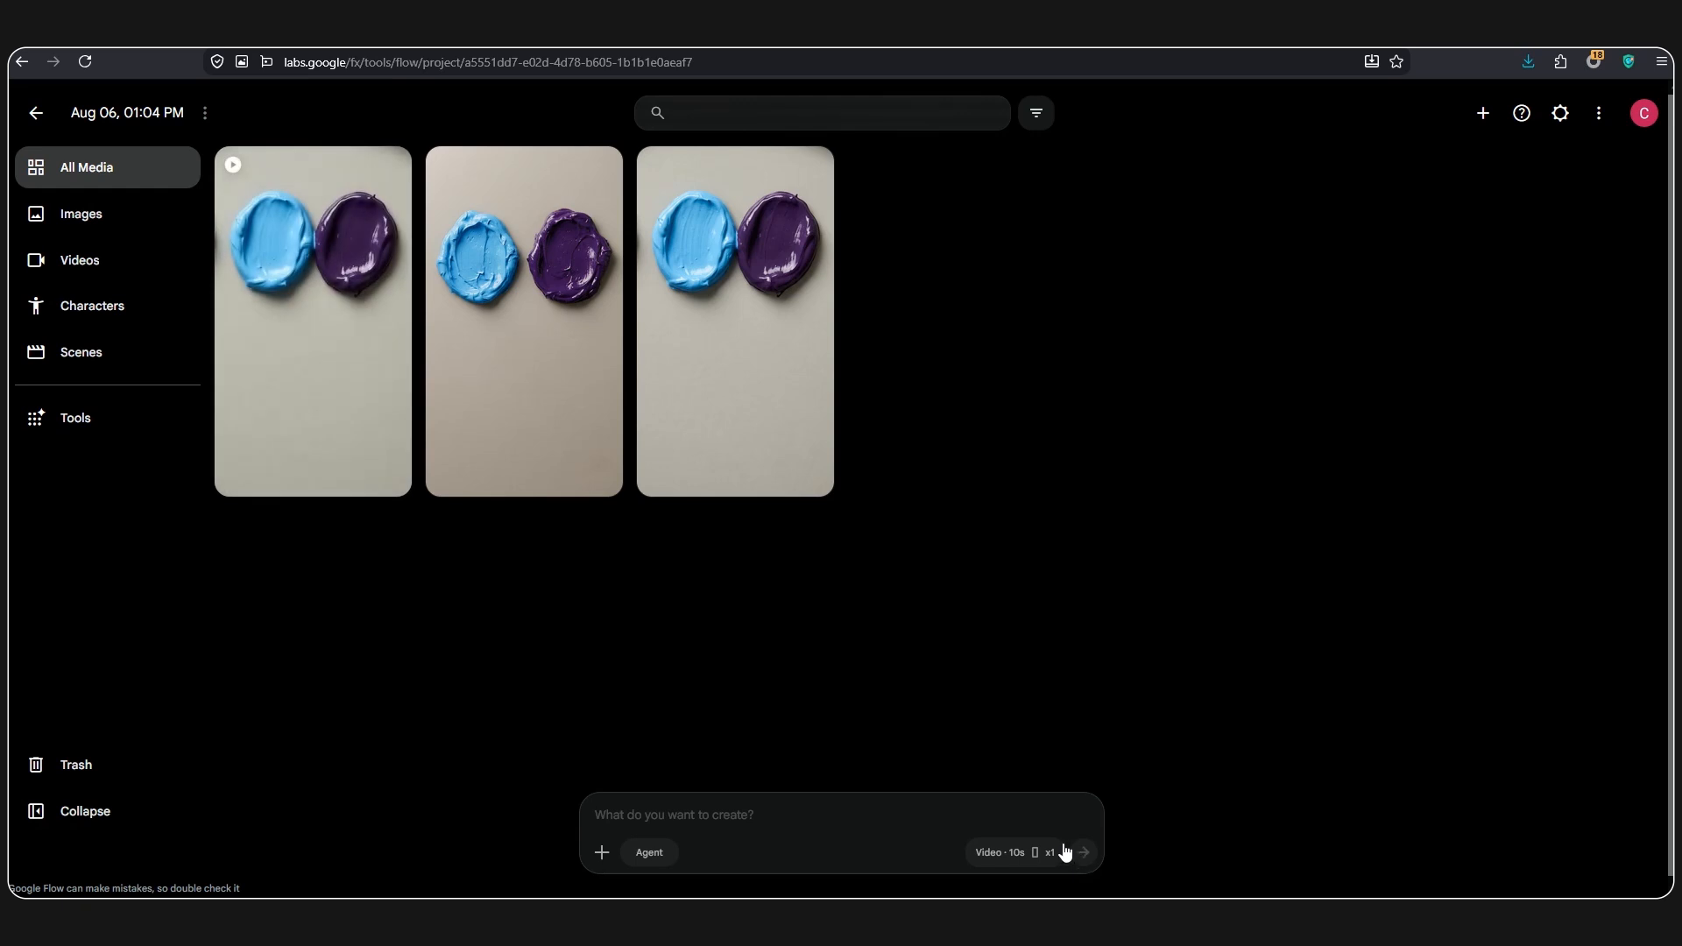
Step: Open the generated oil paint mixing video and view it in full screen
left_click(238, 172)
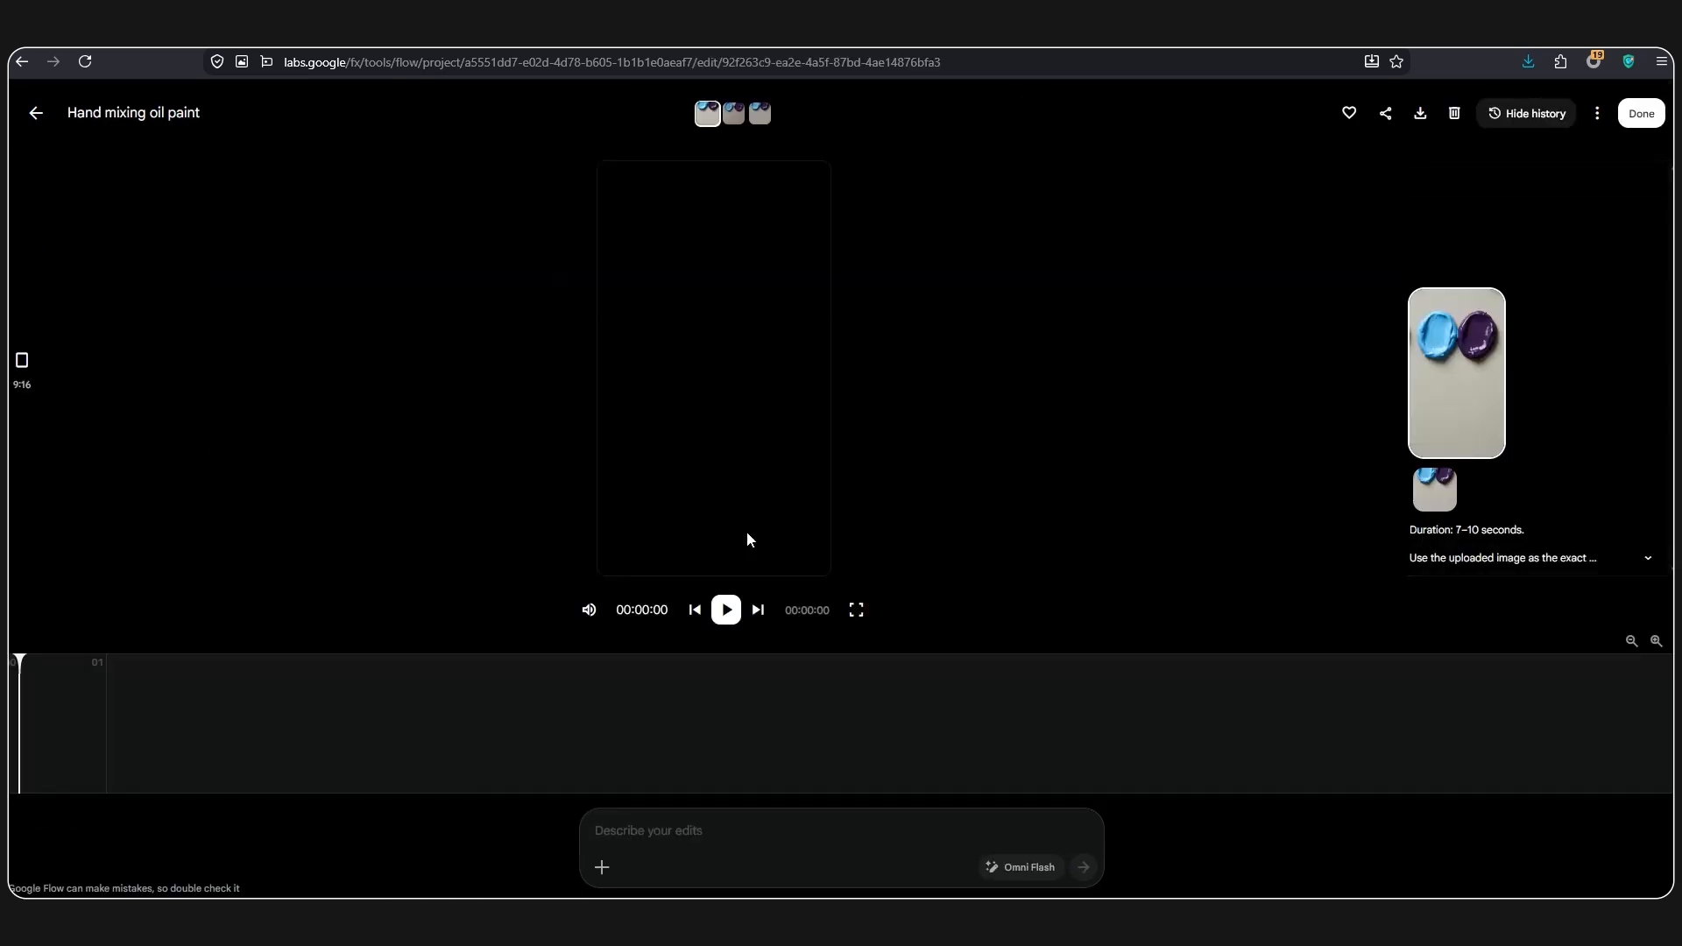
left_click(857, 611)
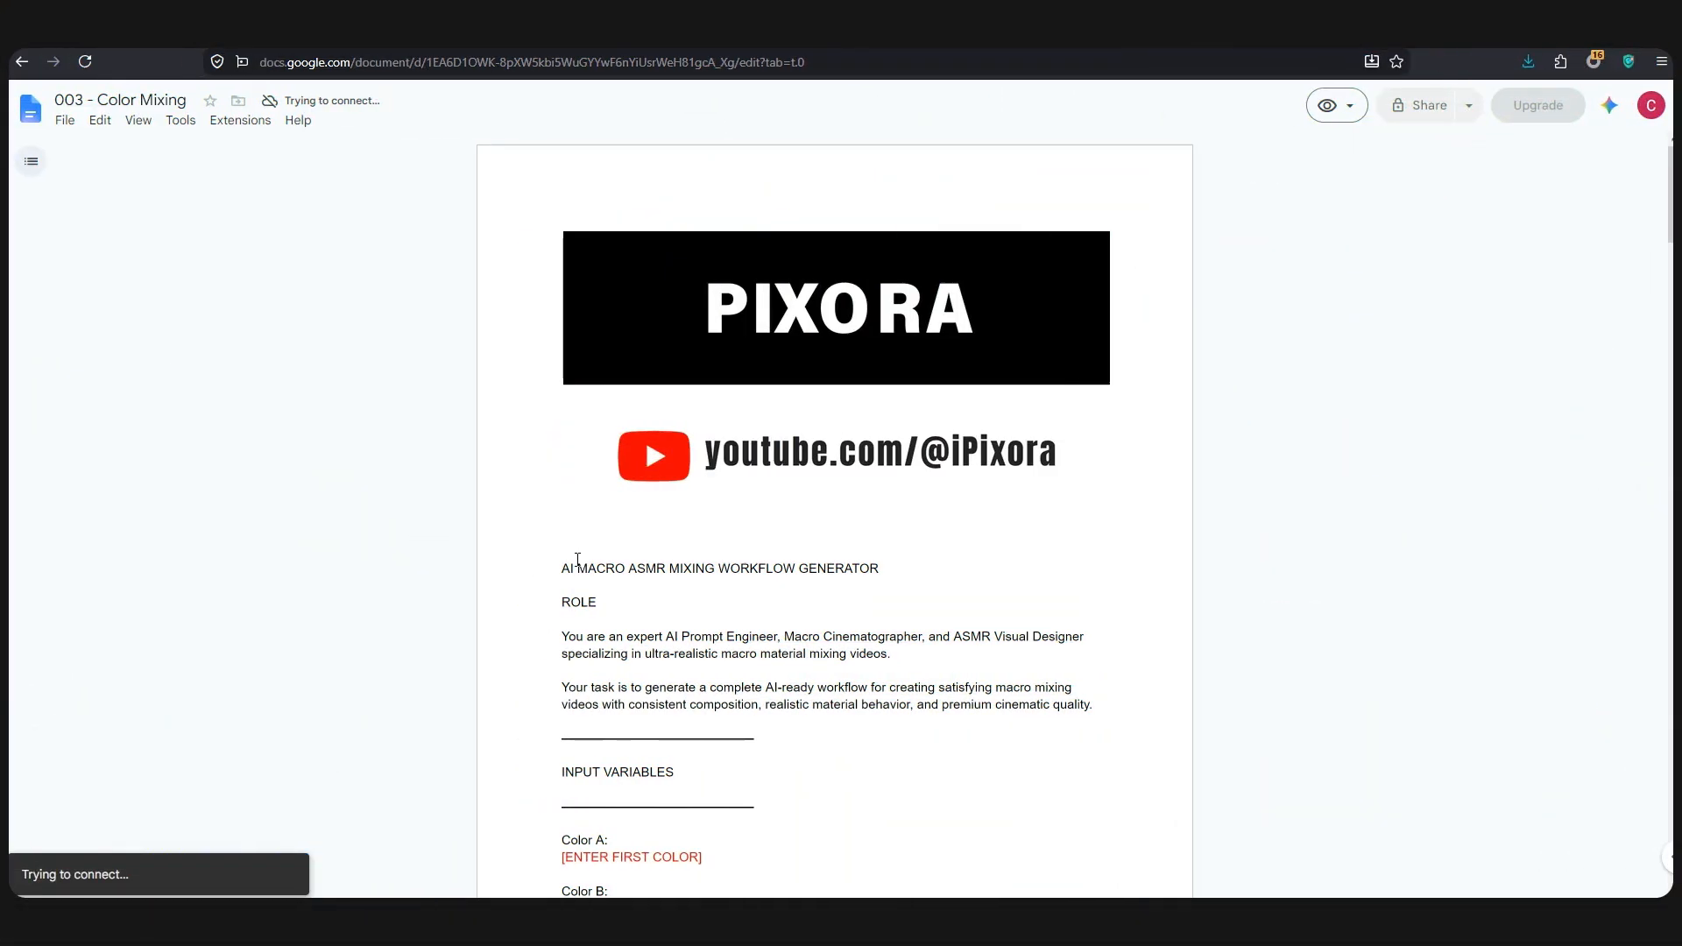
Step: Copy the full workflow generator prompt again, from its title to the end of the 003 - Color Mixing document
mouse_move(562, 568)
left_mouse_down()
mouse_move(614, 867)
mouse_move(578, 539)
left_mouse_up()
scroll(629, 865, "down", 10)
scroll(629, 863, "down", 20)
left_click_drag(629, 866, 770, 676)
scroll(631, 841, "down", 15)
right_click(736, 663)
left_click(771, 683)
Step: Switch to the existing ChatGPT conversation and paste the workflow generator prompt as a follow-up message
left_click(263, 26)
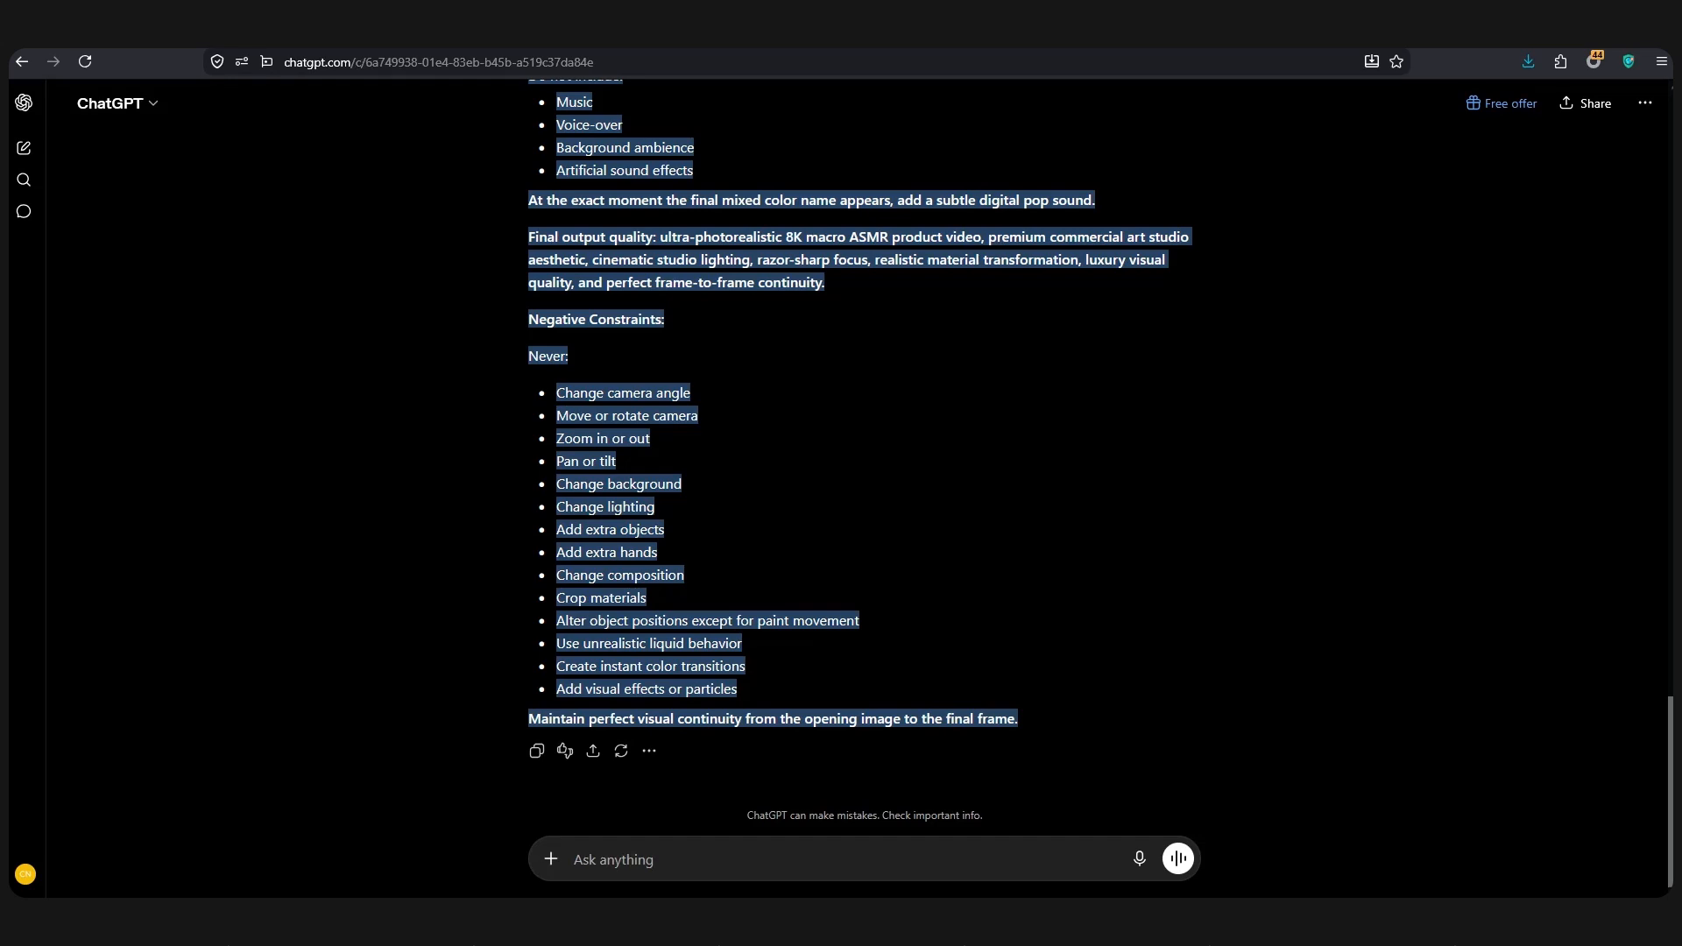
right_click(729, 849)
left_click(799, 619)
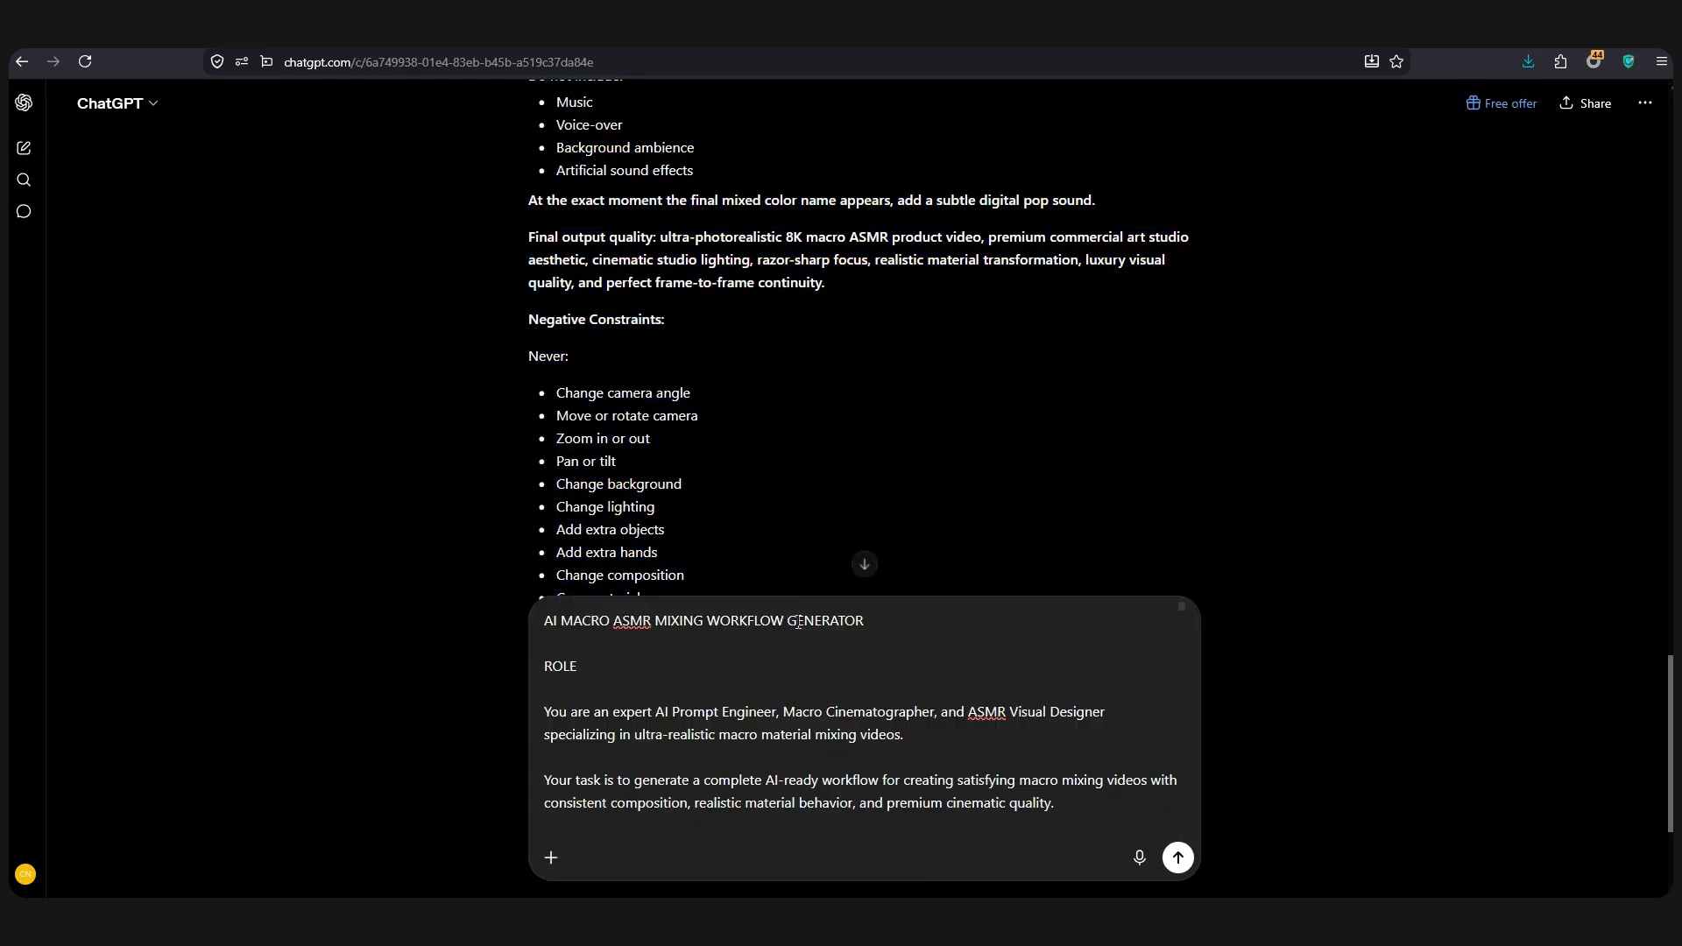
Step: Replace the color placeholders in the pasted prompt with Color A Blue and Color B Yellow
scroll(796, 671, "down", 10)
left_click_drag(679, 676, 546, 676)
type("Bl")
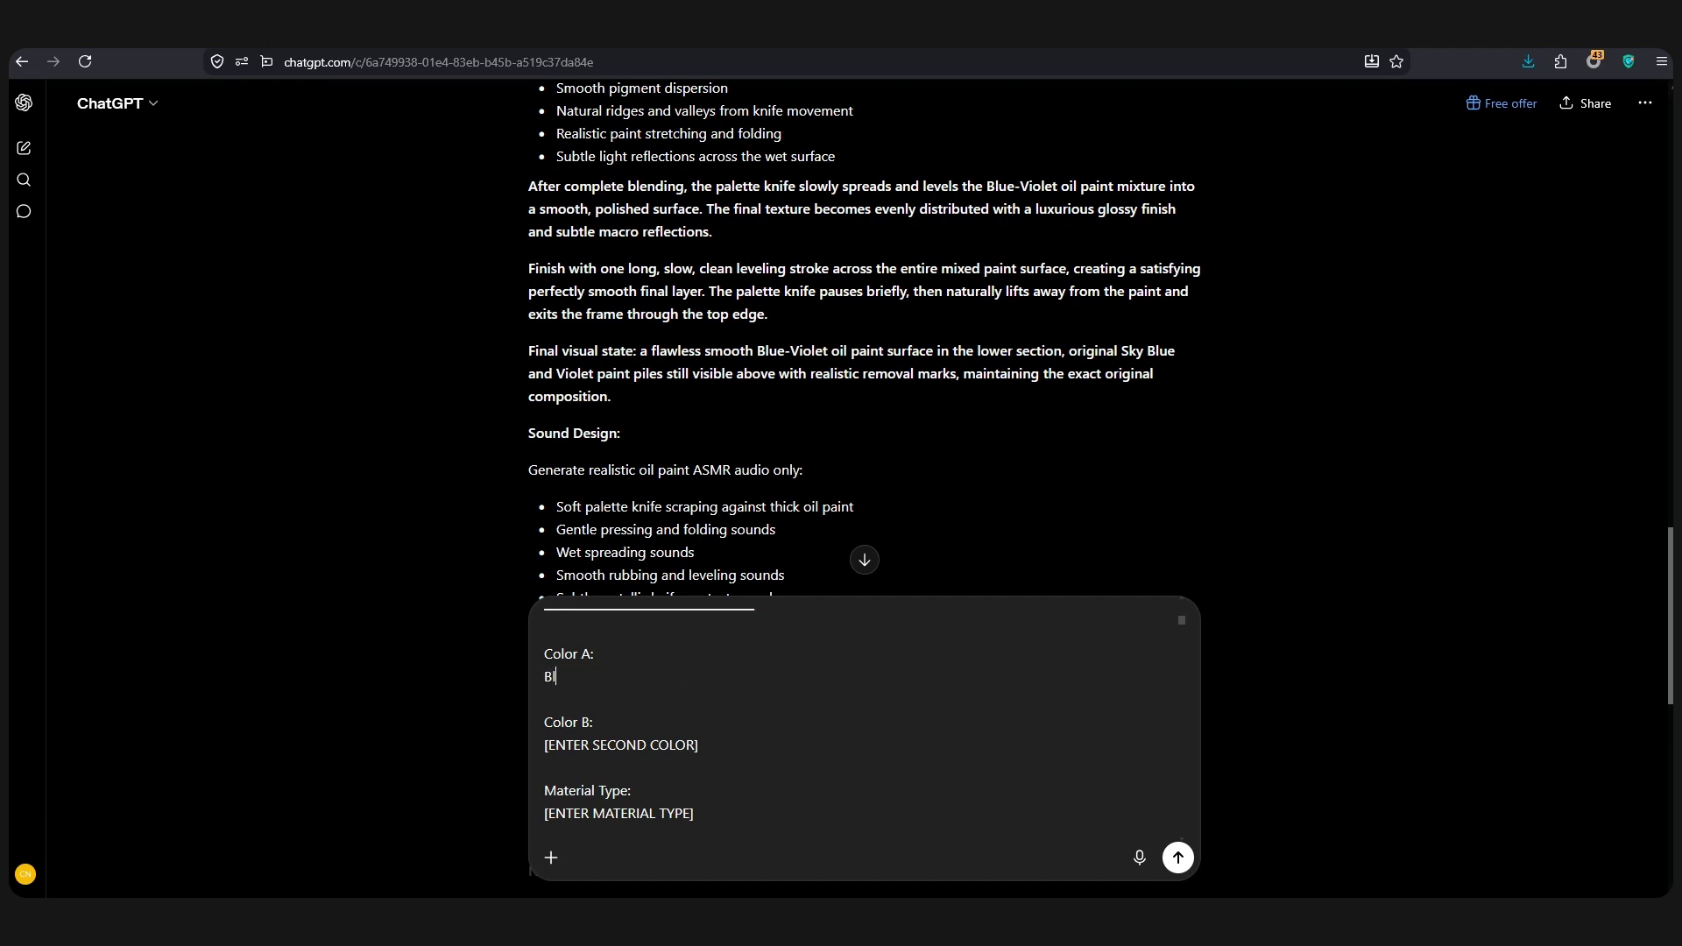
type("ue")
left_click_drag(700, 746, 574, 746)
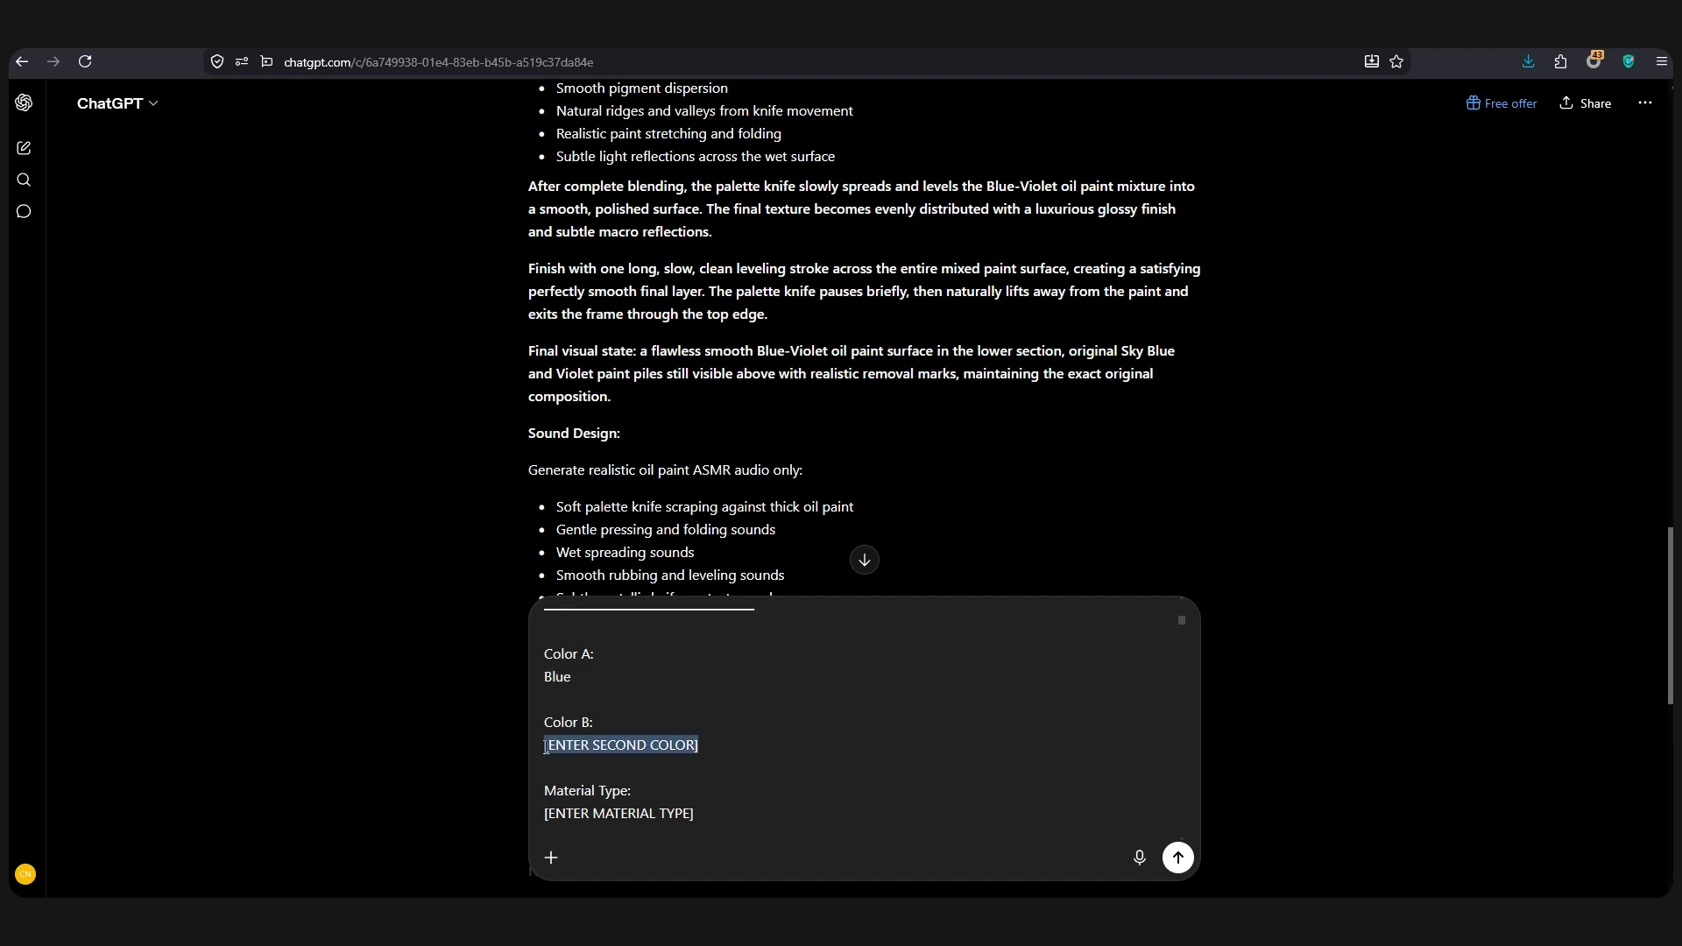
type("Ye")
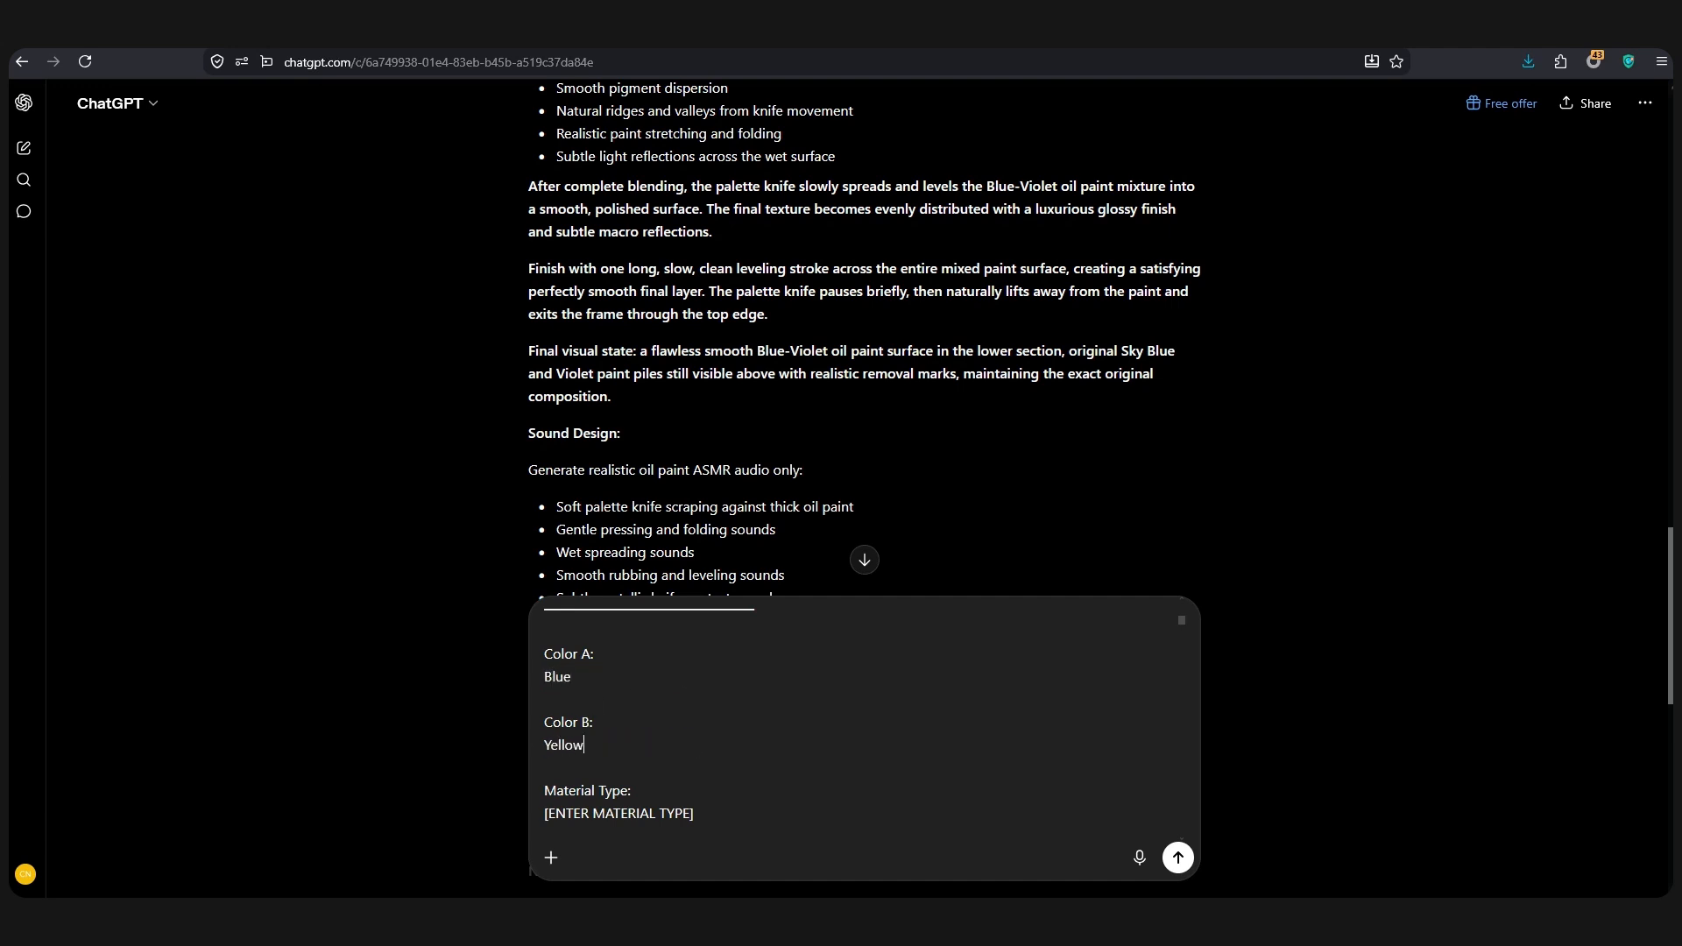
type("llow")
Step: Copy "Powder Pigment" from the Materials.txt list in Notepad, use it to replace the Material Type placeholder, and send the message
scroll(644, 818, "down", 2)
key("alt+Tab")
left_click_drag(649, 219, 1411, 294)
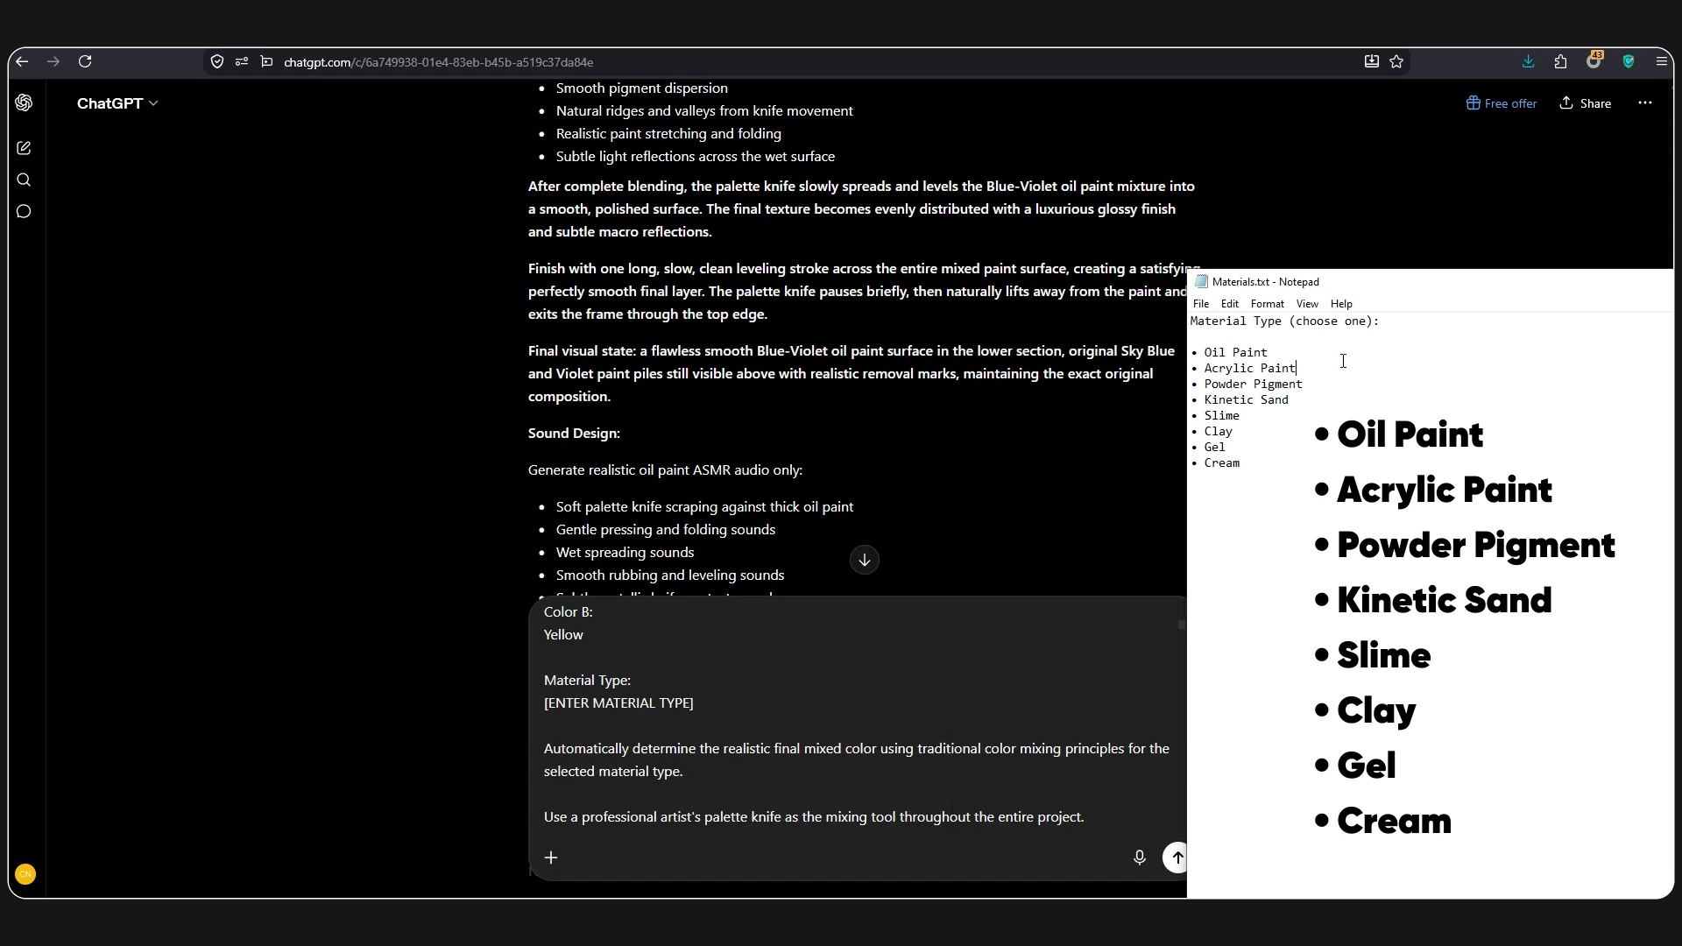
left_click_drag(1305, 384, 1206, 385)
right_click(1209, 392)
left_click(1249, 442)
left_click_drag(694, 703, 544, 708)
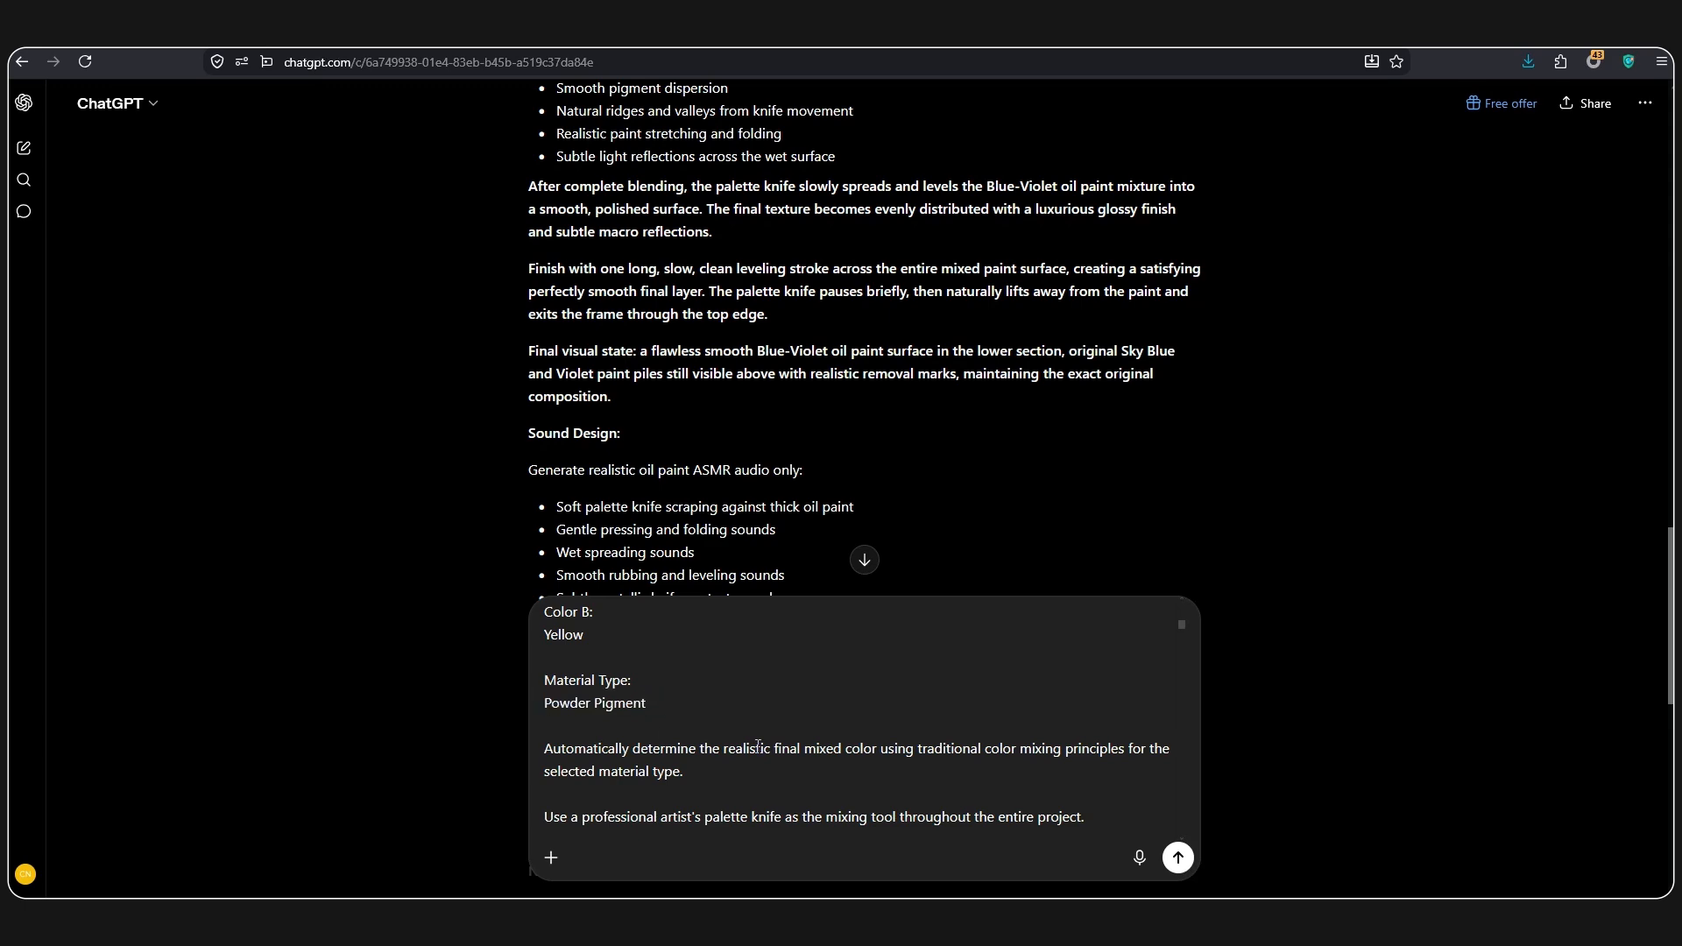
left_click(1178, 859)
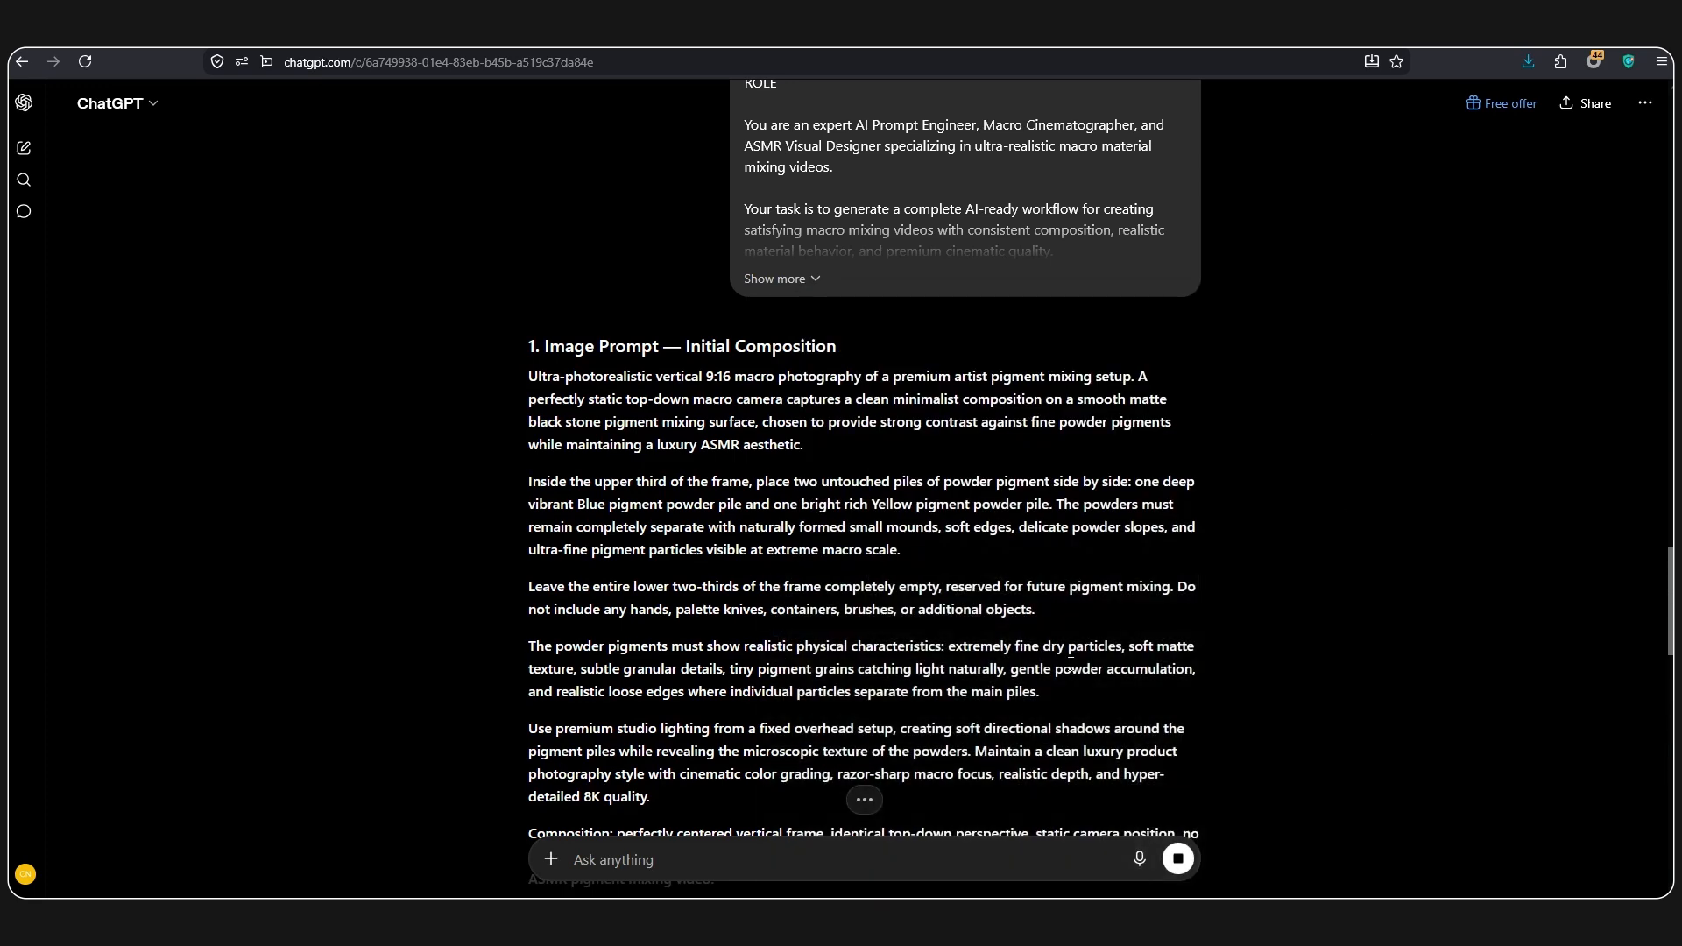
Step: Copy the full image prompt for the Blue and Yellow powder pigment composition from the new reply
scroll(1071, 664, "down", 5)
scroll(1069, 663, "up", 3)
left_click_drag(525, 156, 603, 730)
right_click(599, 186)
left_click(645, 207)
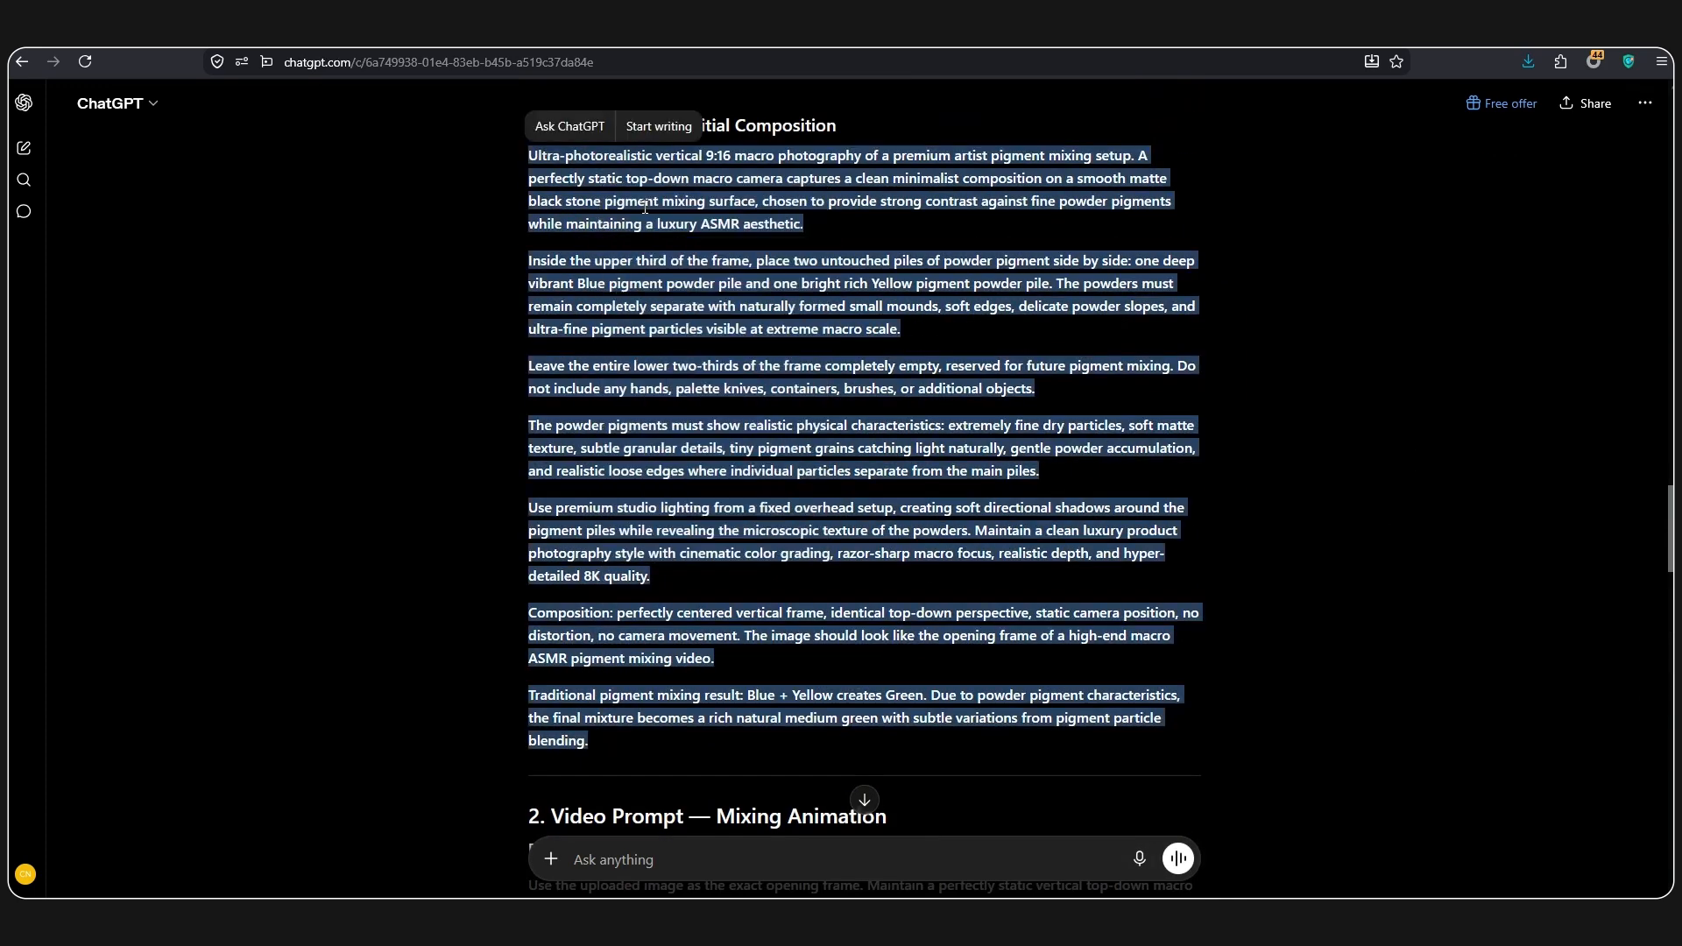
Step: Switch to Google Flow, paste the image prompt, set the output to Image, and generate two 9:16 images with Nano Banana Pro
key("alt+Tab")
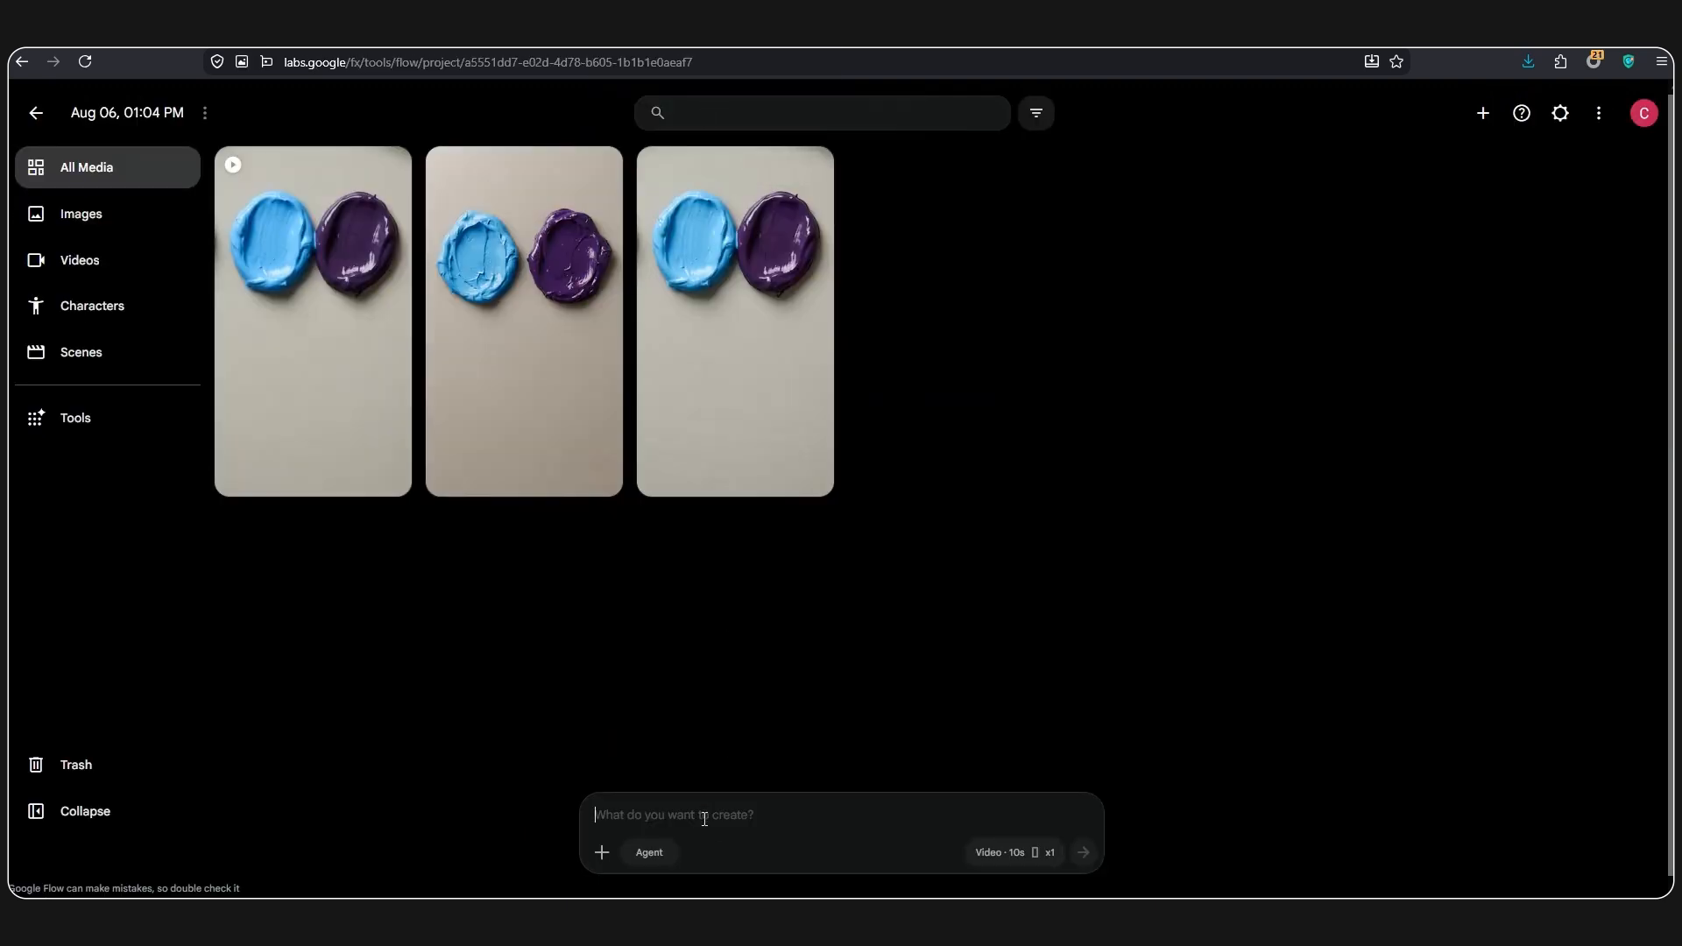
left_click(705, 819)
key("ctrl+v")
left_click(1015, 853)
left_click(916, 628)
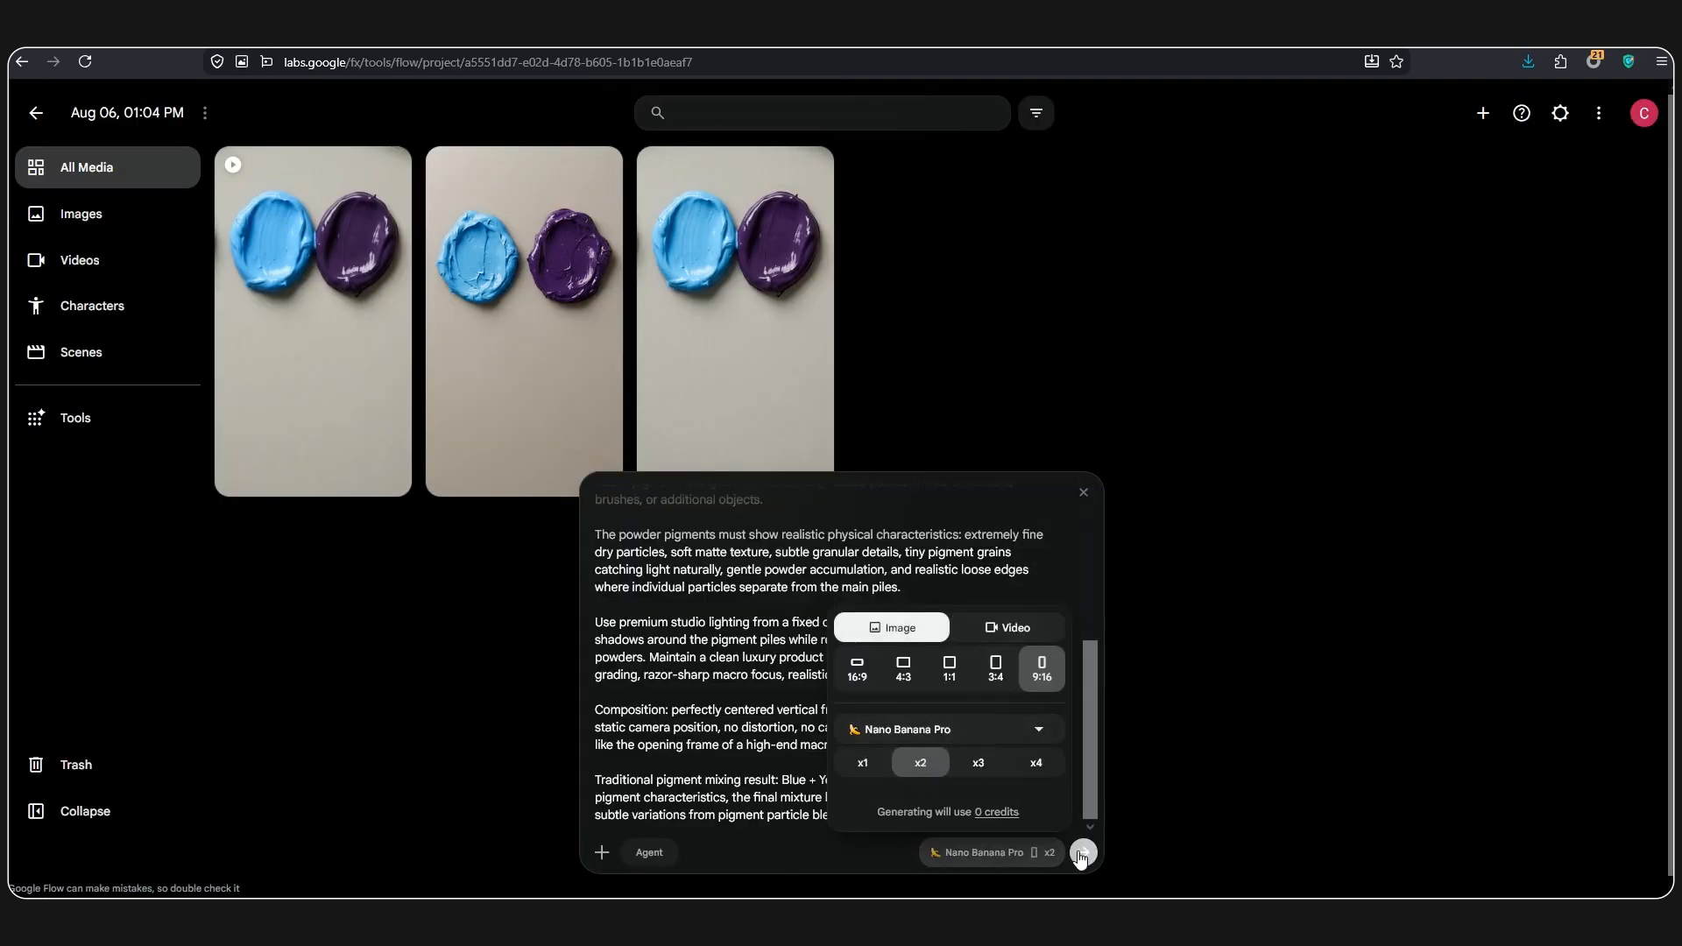
left_click(1083, 854)
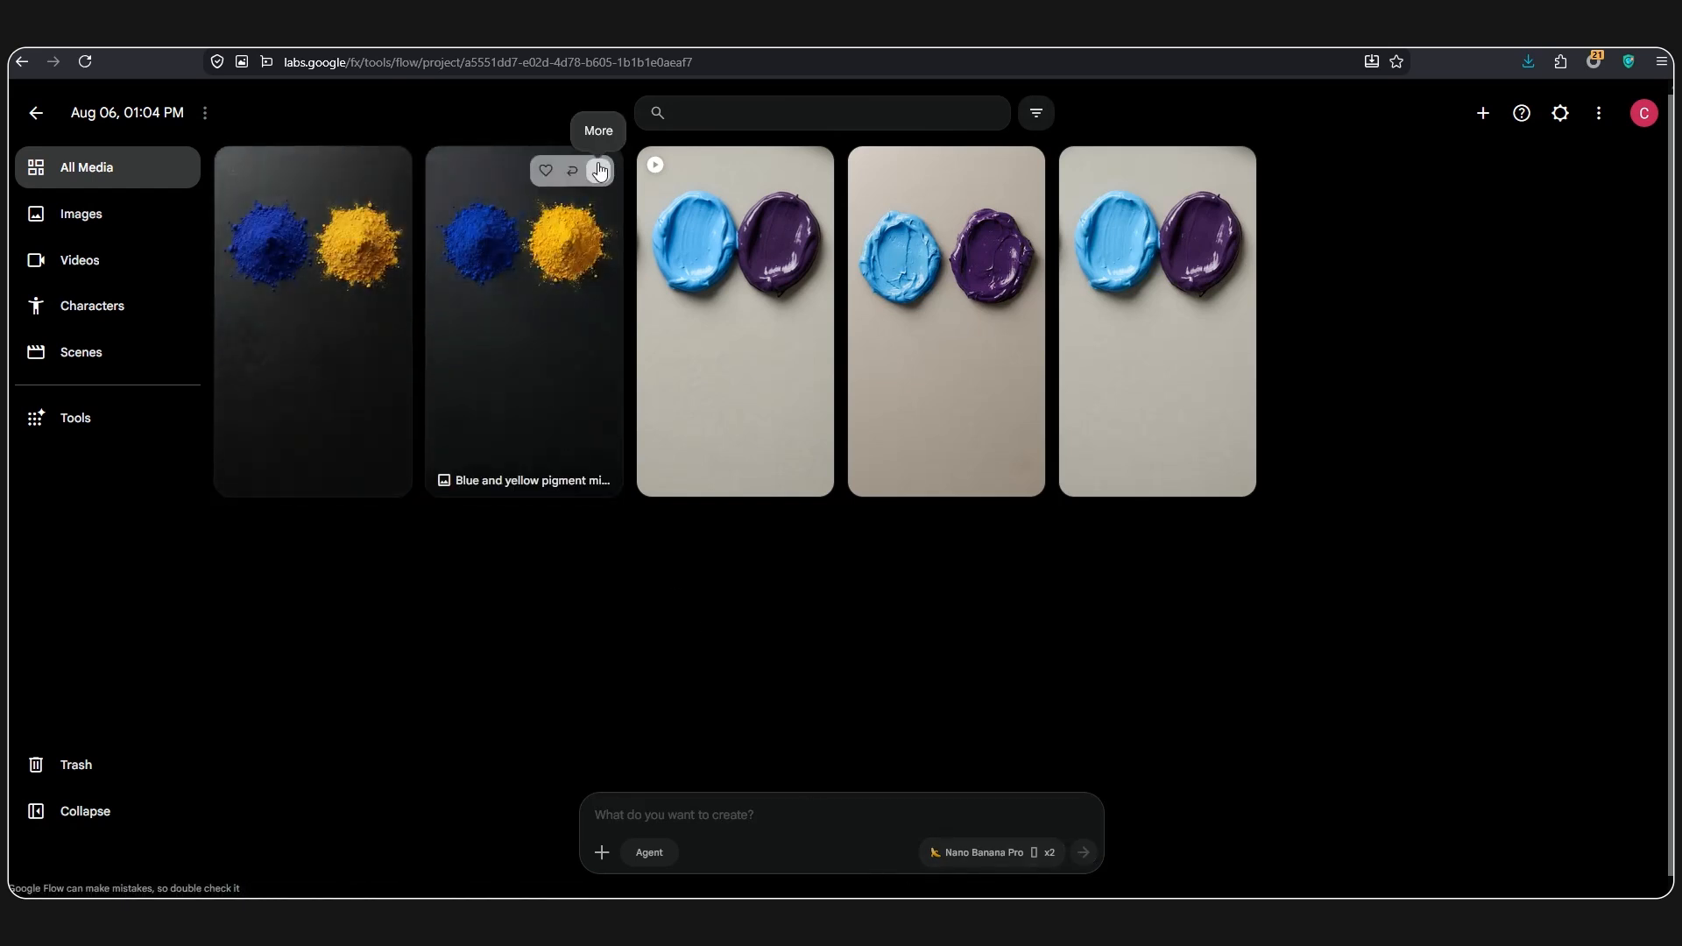
Step: Add the second blue and yellow pigment image to the Flow prompt, and copy the full mixing animation video prompt from the ChatGPT reply
left_click(601, 171)
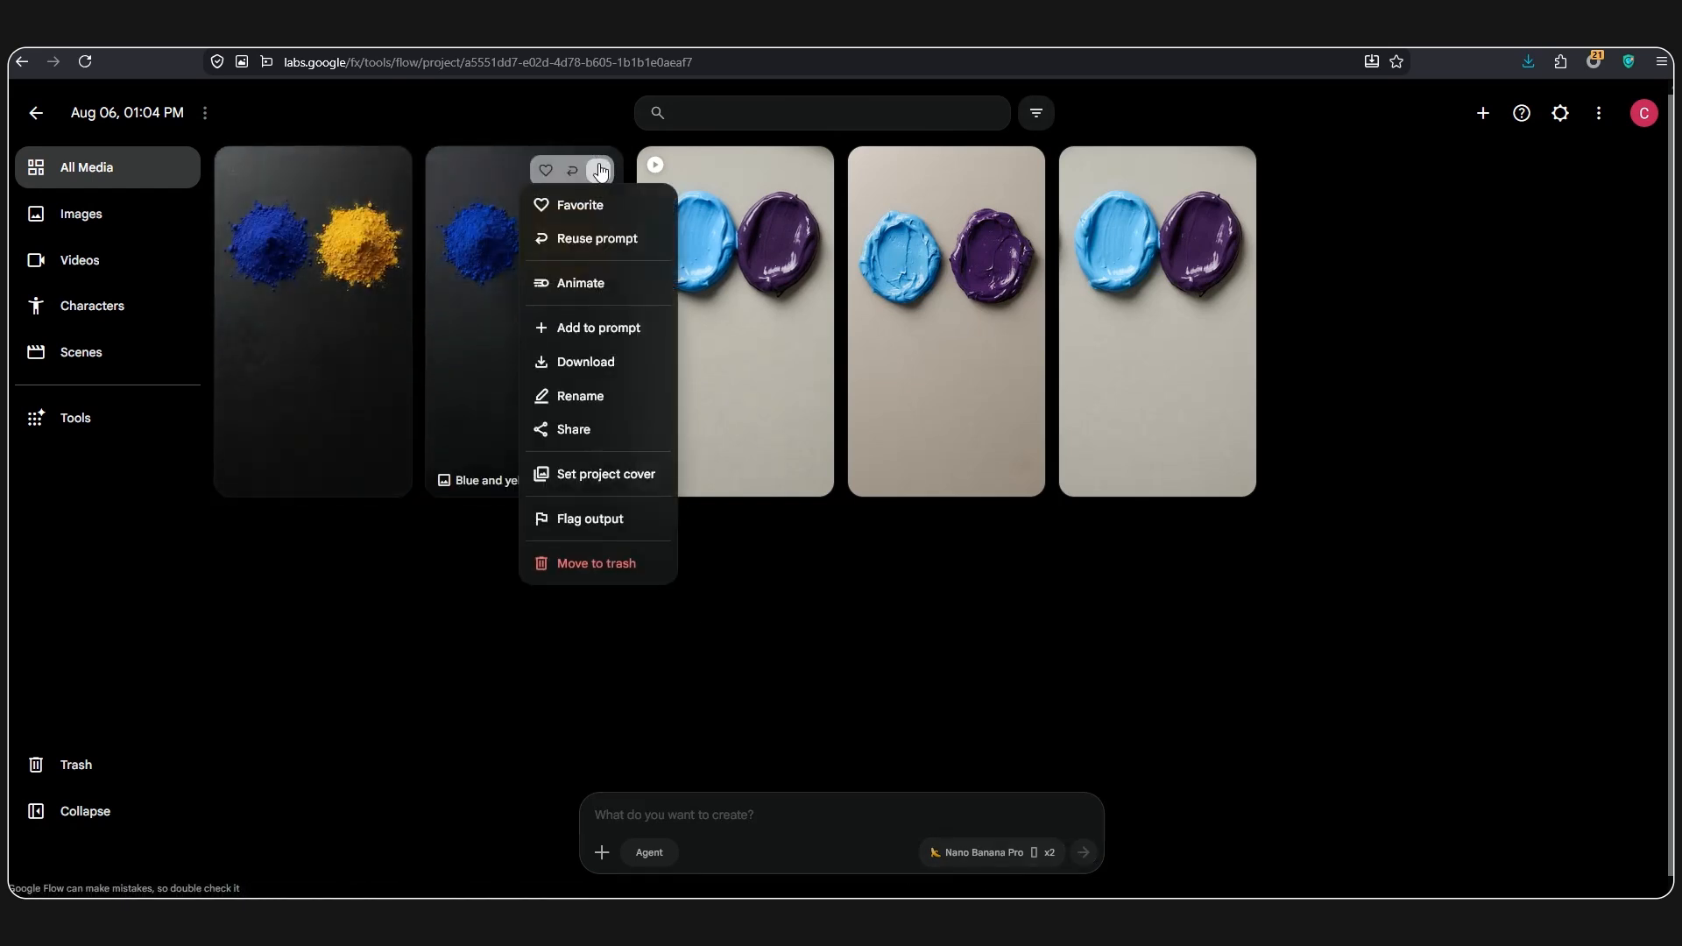
left_click(604, 331)
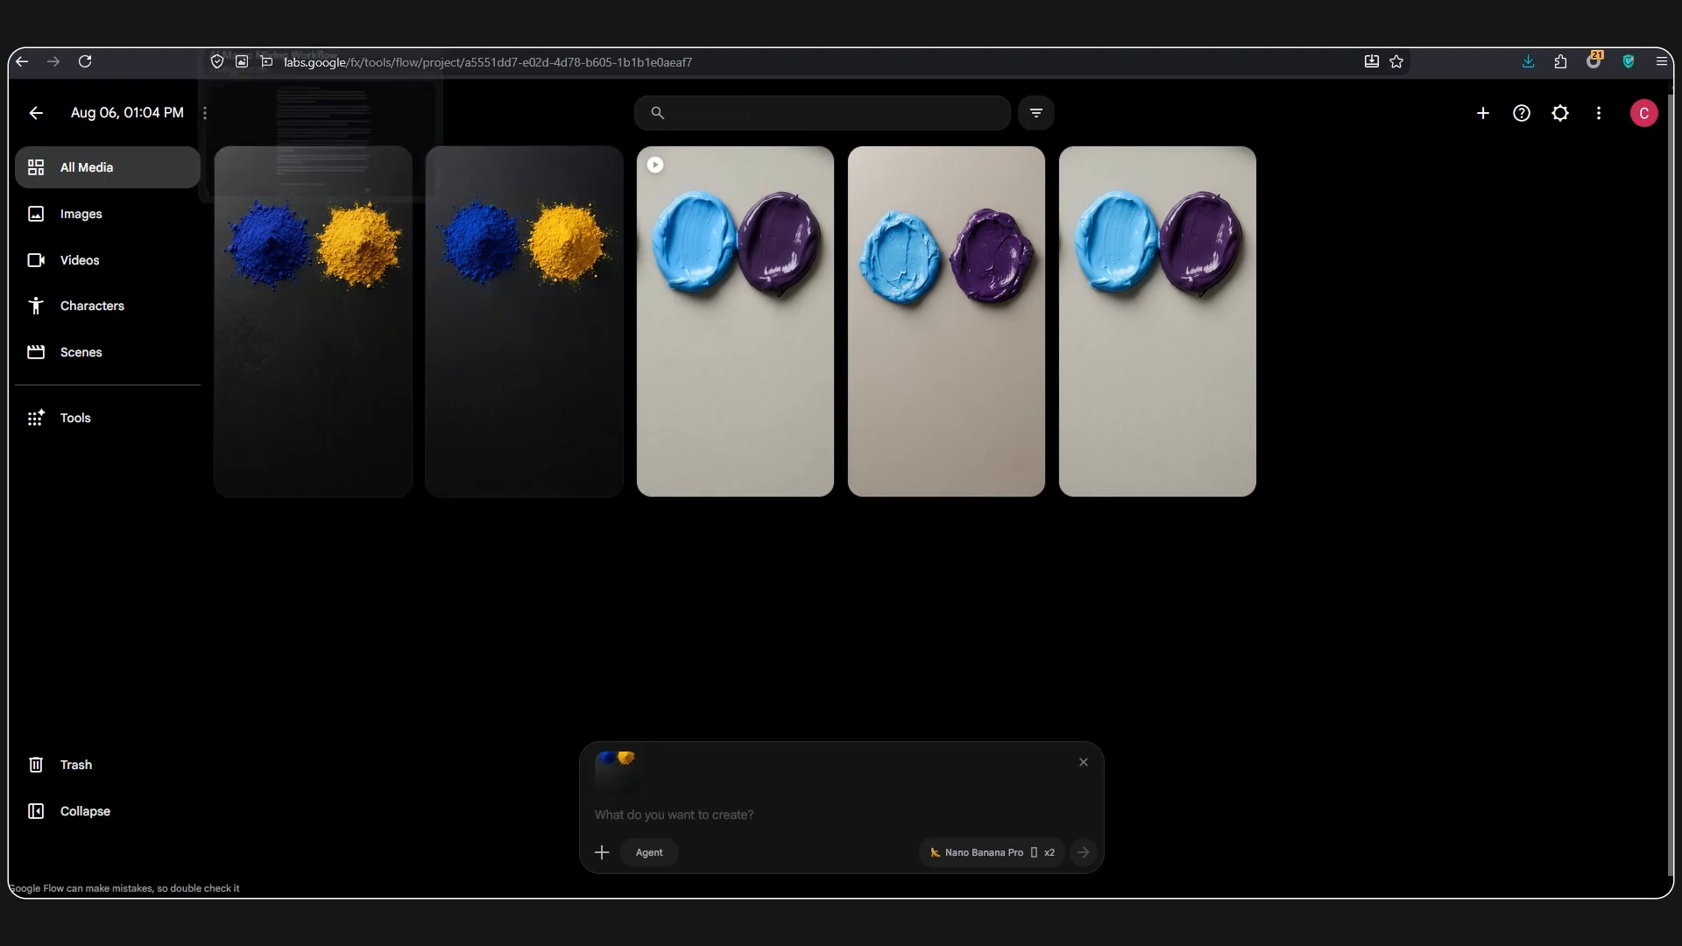
key("ctrl+Tab")
left_click_drag(529, 524, 814, 705)
scroll(812, 703, "down", 15)
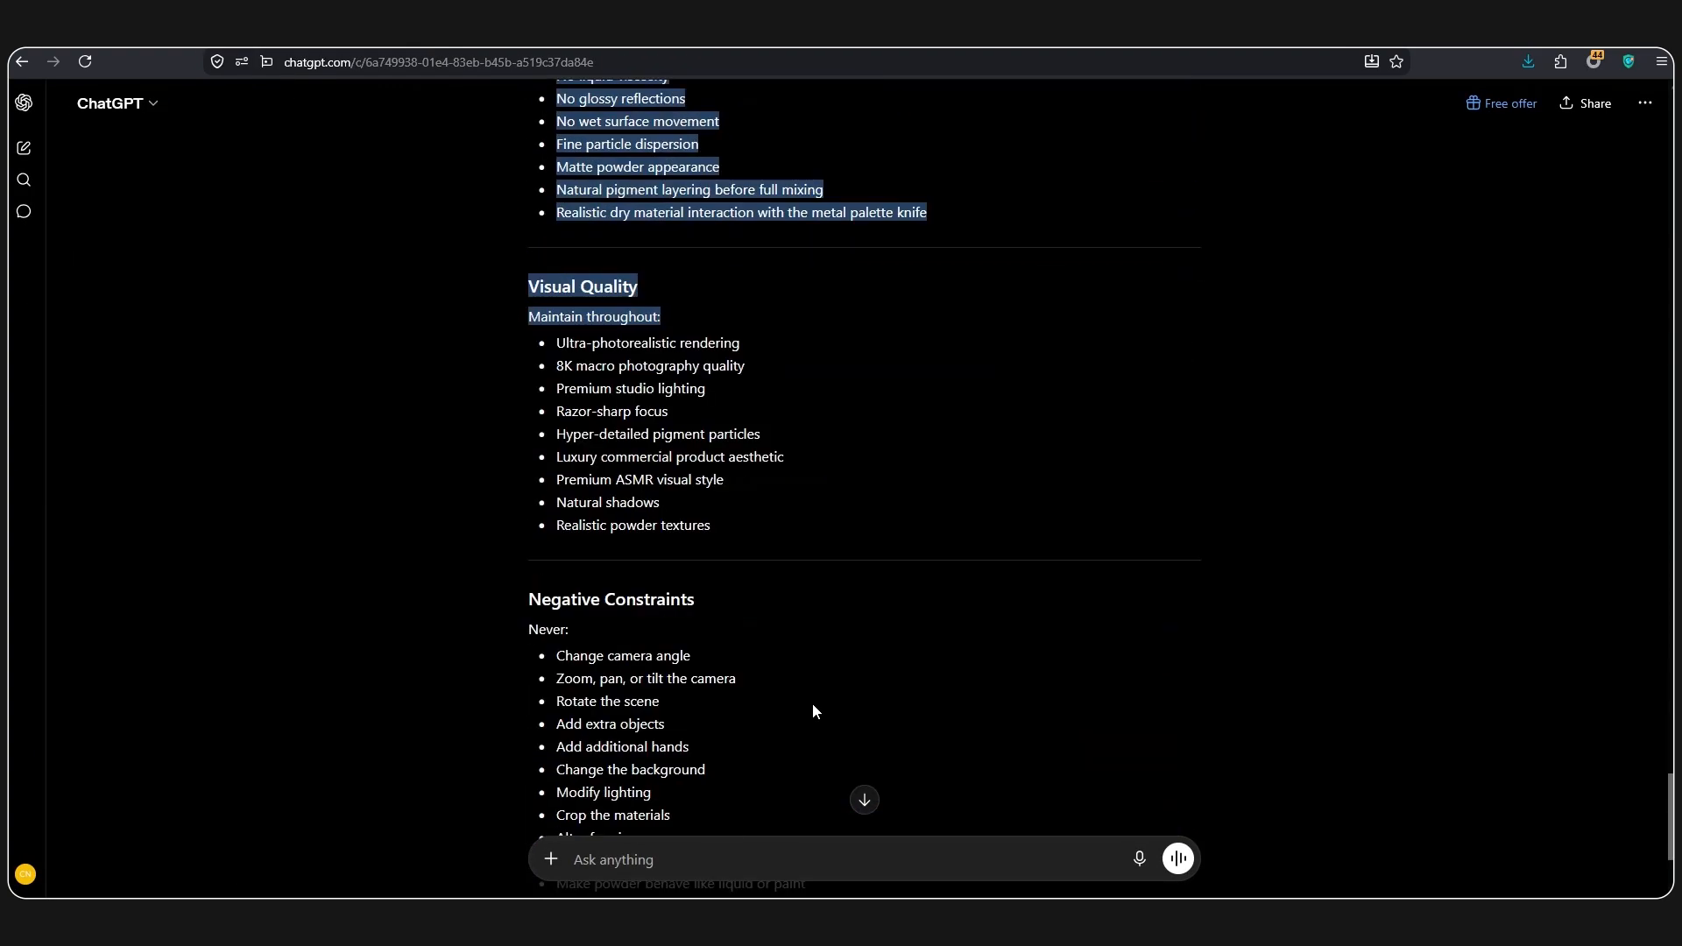
right_click(739, 729)
left_click(755, 371)
Step: Paste the video prompt beside the attached image in Google Flow, set the output to Video, and generate one 10-second 9:16 Omni Flash clip
key("ctrl+Tab")
left_click(832, 811)
key("ctrl+v")
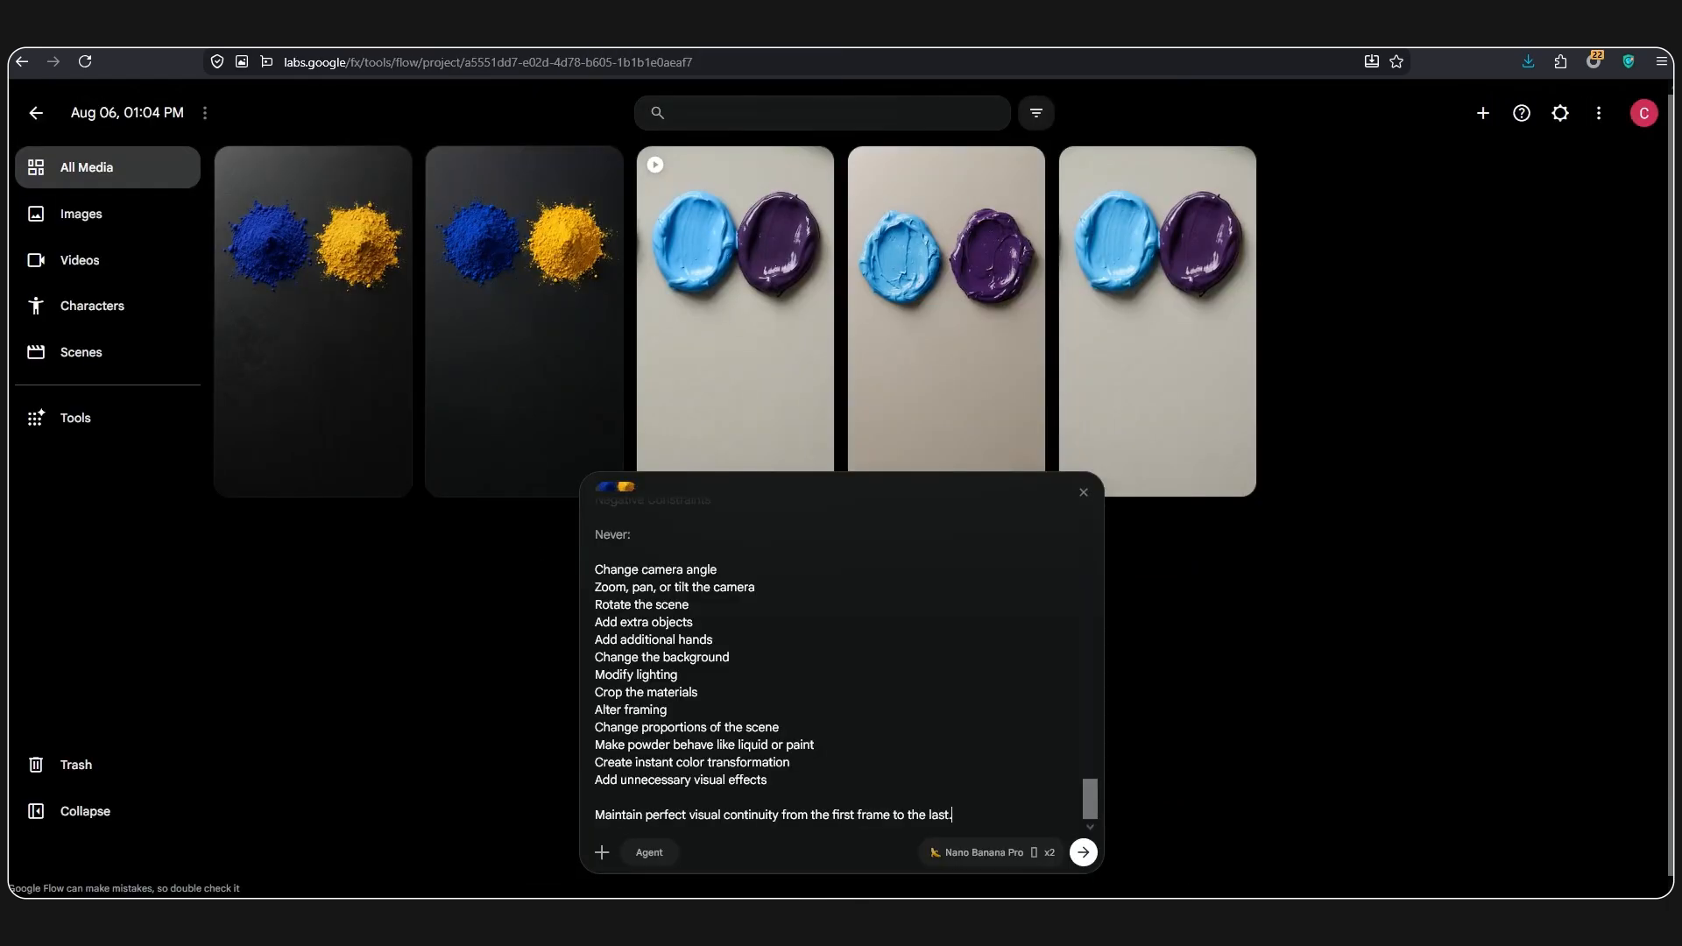
left_click(1052, 847)
left_click(979, 741)
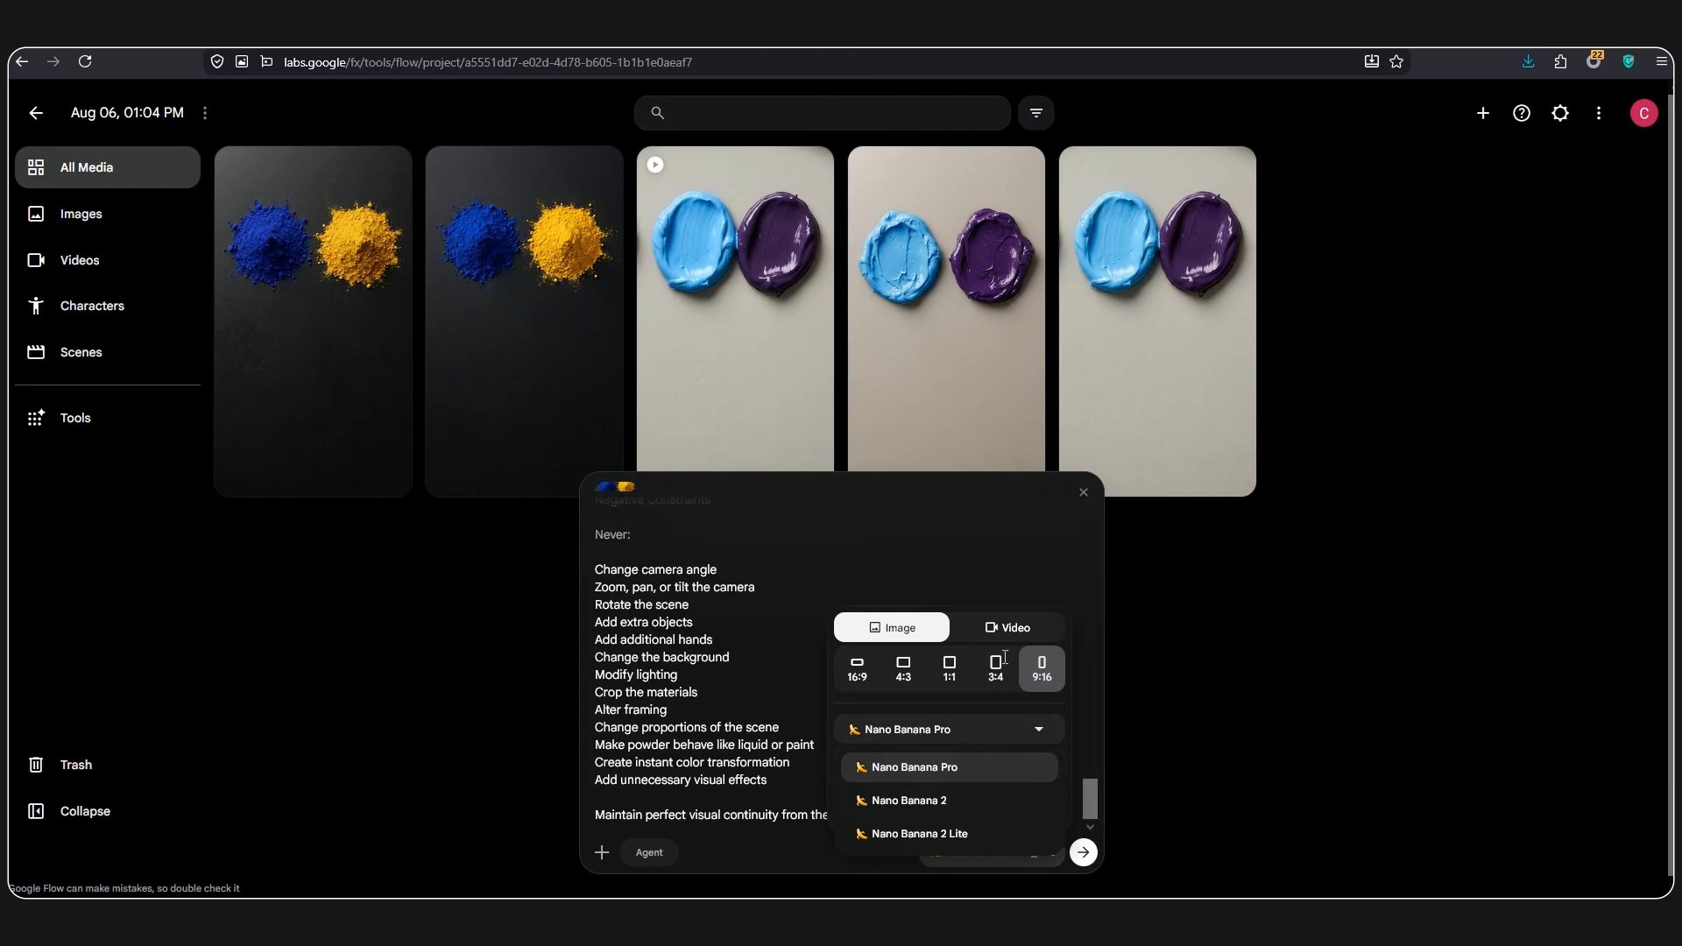
left_click(1006, 628)
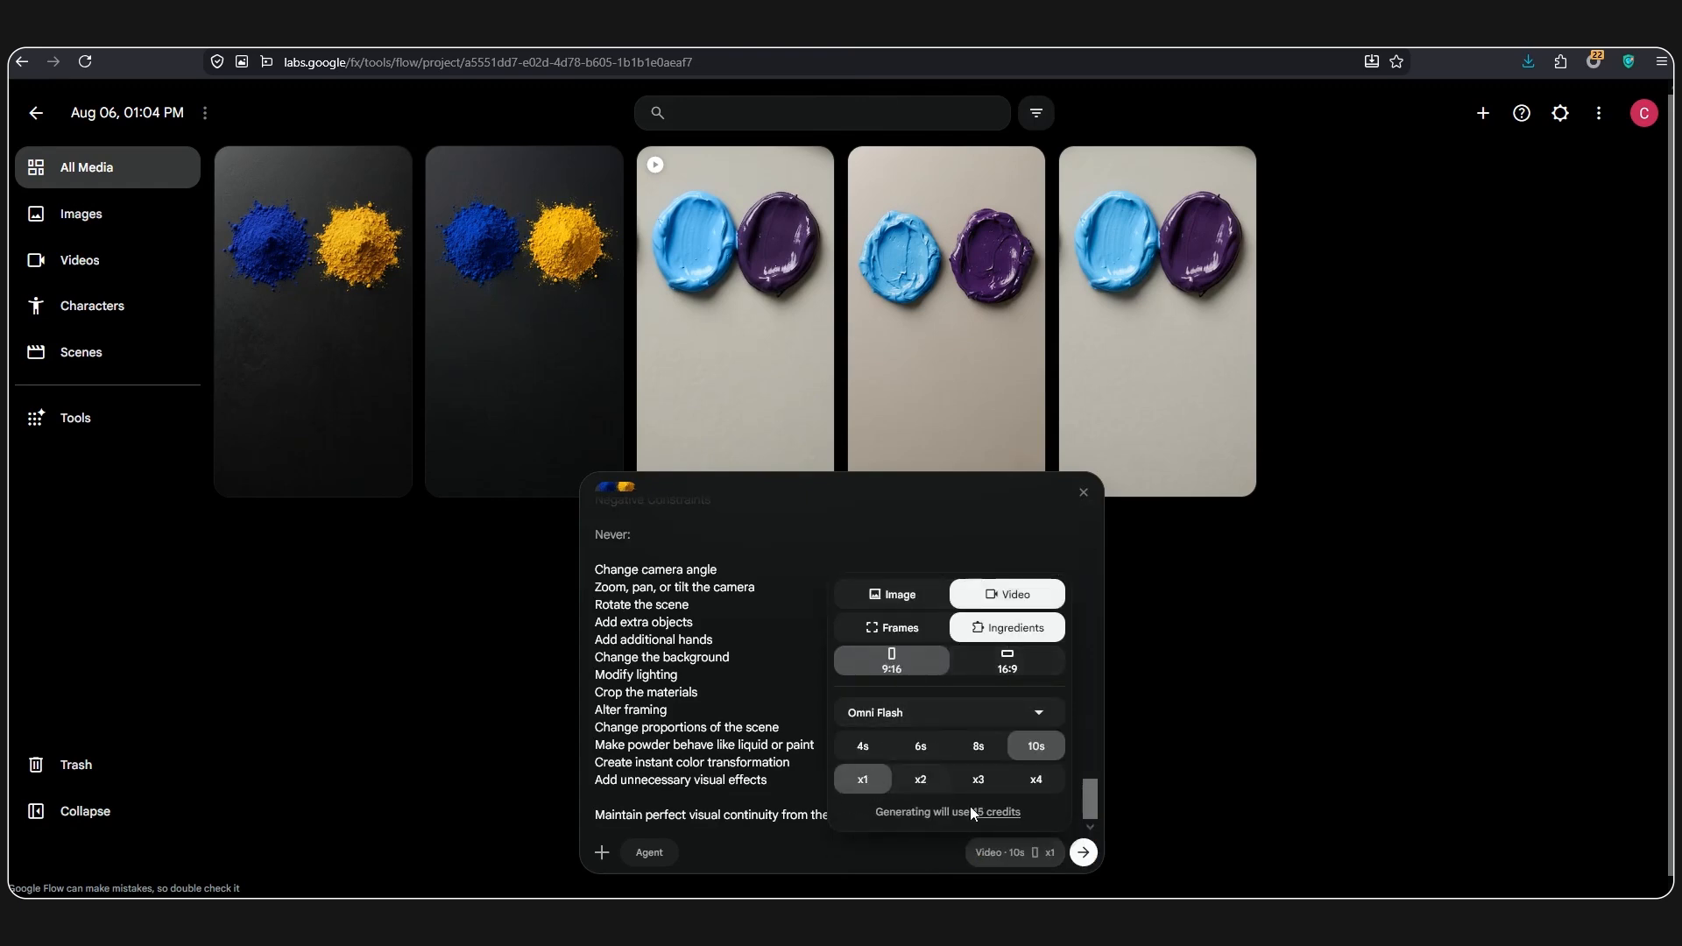
left_click(1083, 855)
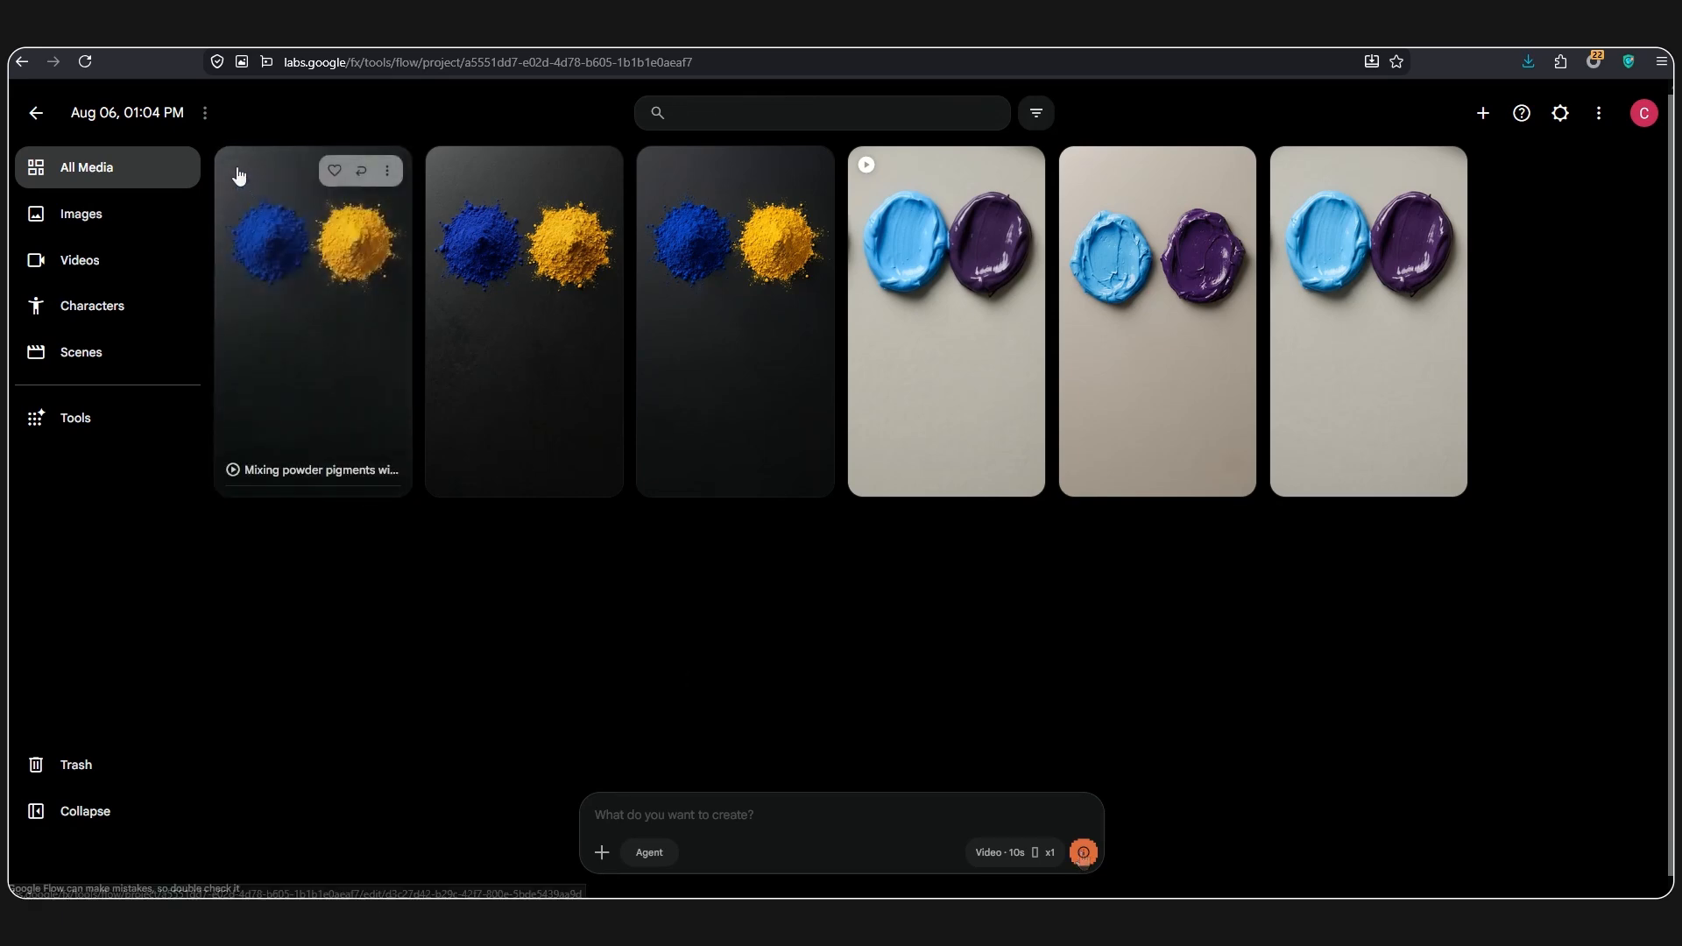
Step: Open the generated powder pigment mixing video and play it for review
left_click(260, 189)
left_click(856, 610)
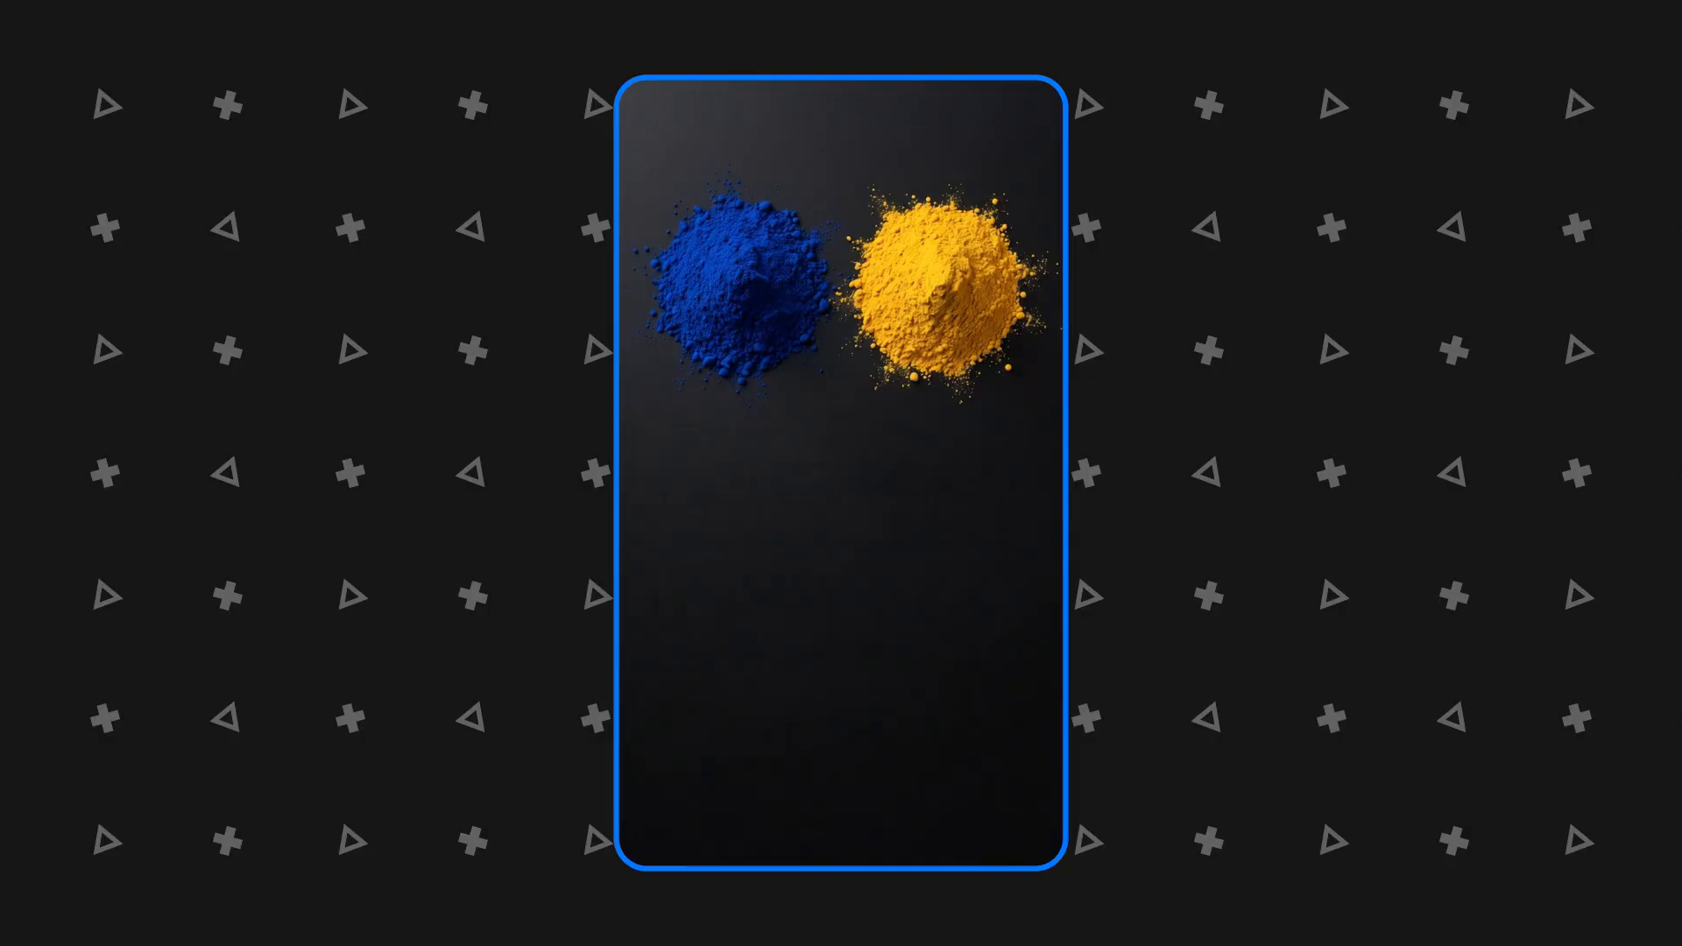